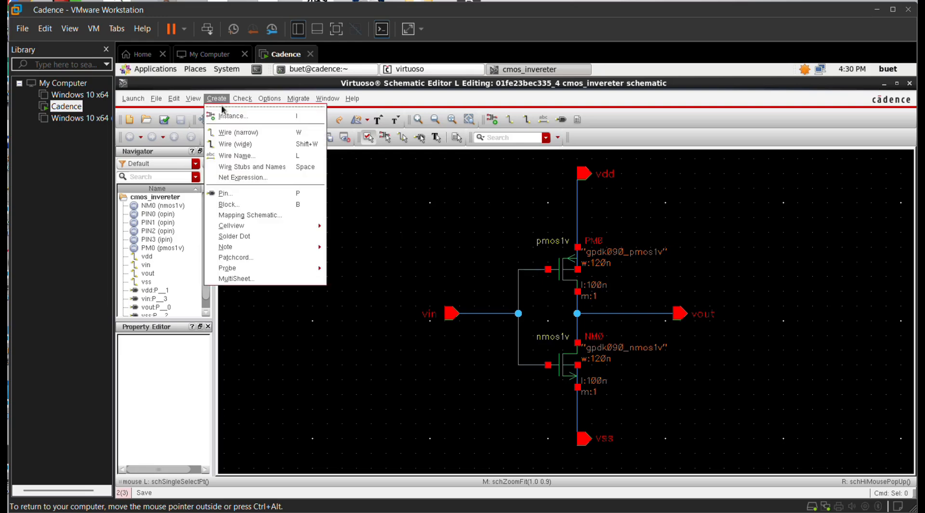
# Step: Open the Cellview From Cellview dialog to make a symbol view of cmos_invereter
pyautogui.moveTo(302, 232)
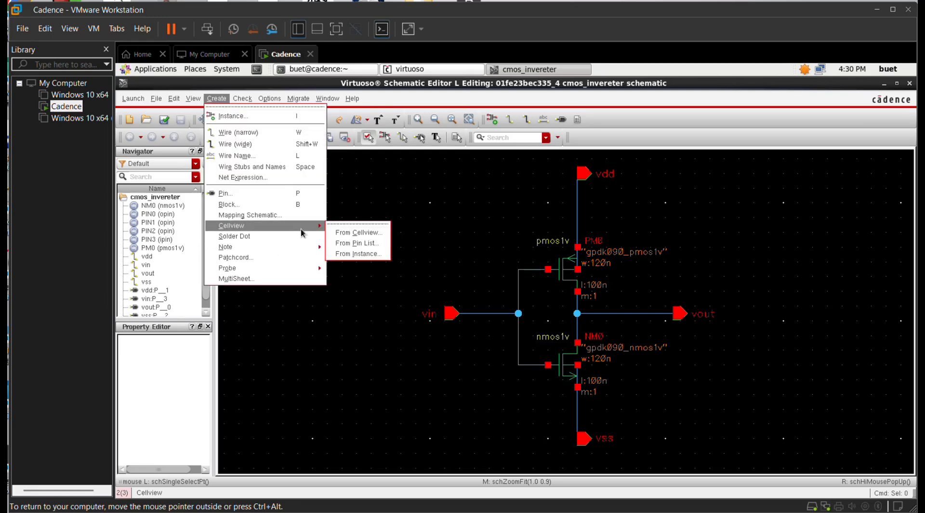
pyautogui.click(347, 232)
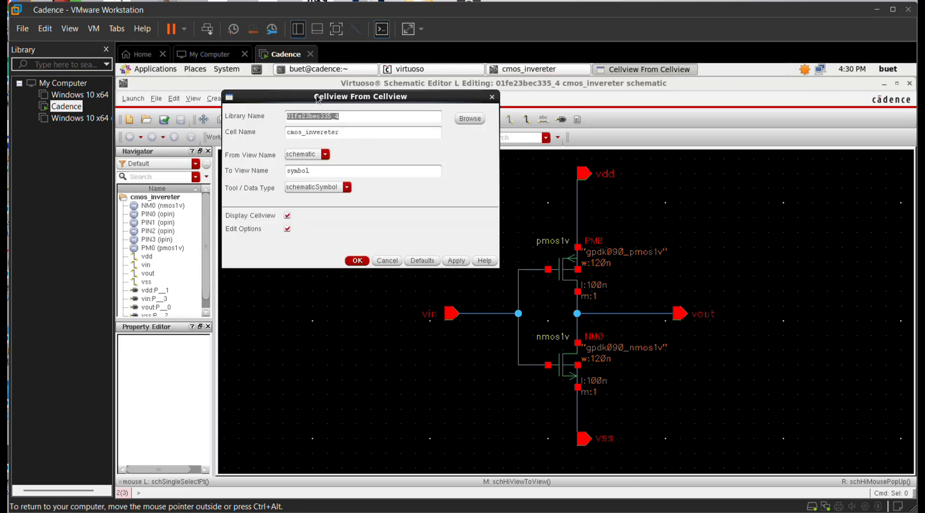
# Step: Generate the symbol in Modify mode, moving vdd to the top pins and vss to the bottom pins
pyautogui.click(462, 259)
pyautogui.click(503, 291)
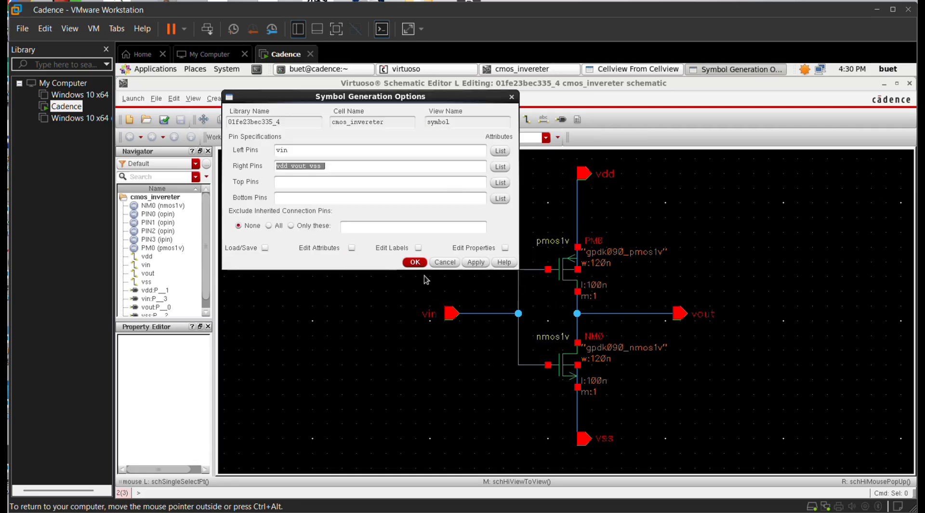
pyautogui.click(288, 186)
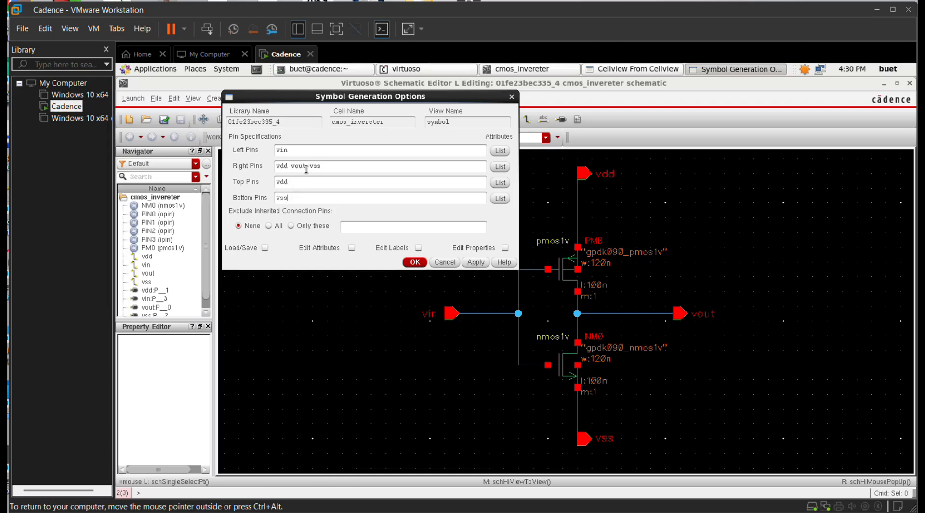
pyautogui.moveTo(321, 168); pyautogui.dragTo(309, 169)
# Step: Generate the symbol and maximize the Symbol Editor with the symbol fitted in view
pyautogui.click(484, 266)
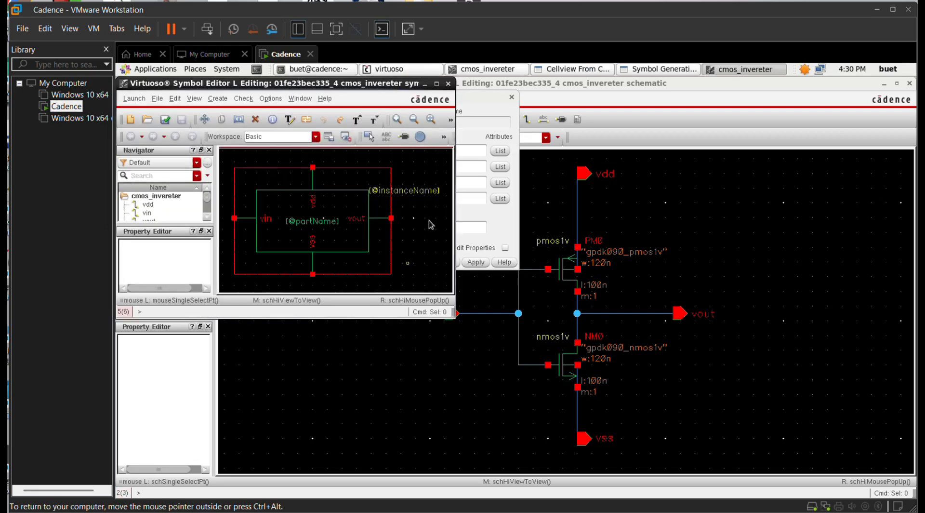
pyautogui.click(436, 84)
pyautogui.press('f')
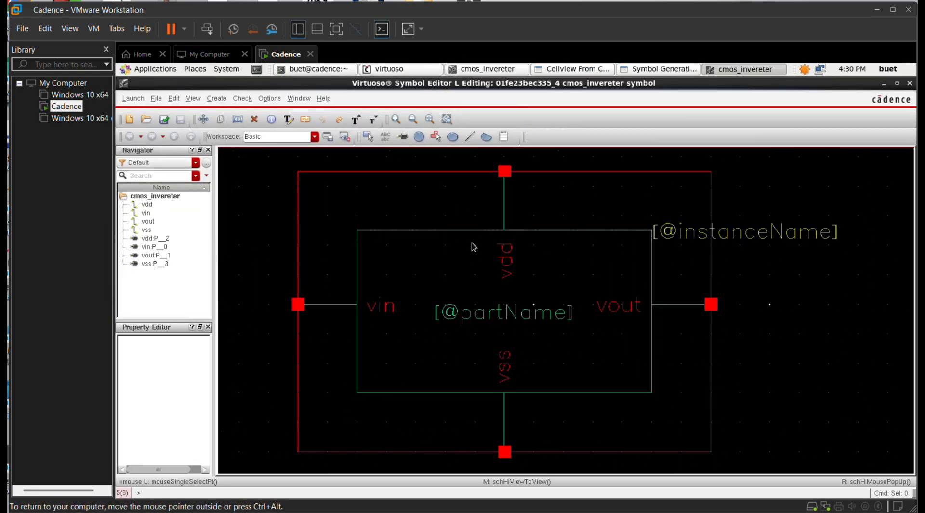
pyautogui.click(399, 176)
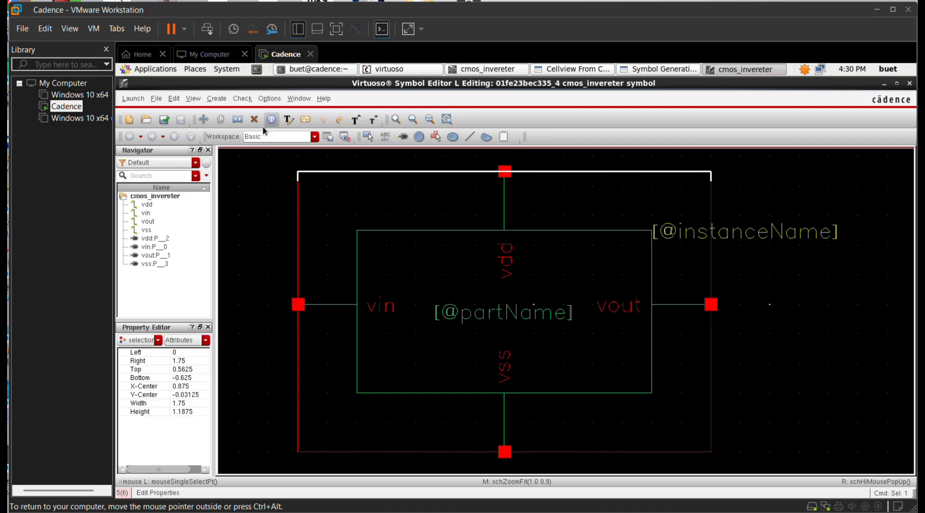
pyautogui.click(254, 119)
pyautogui.click(446, 231)
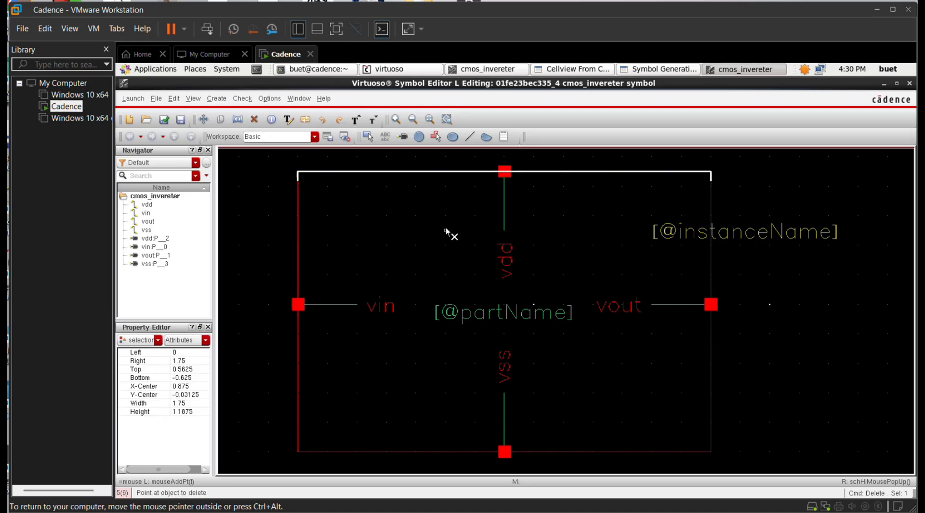
pyautogui.click(415, 172)
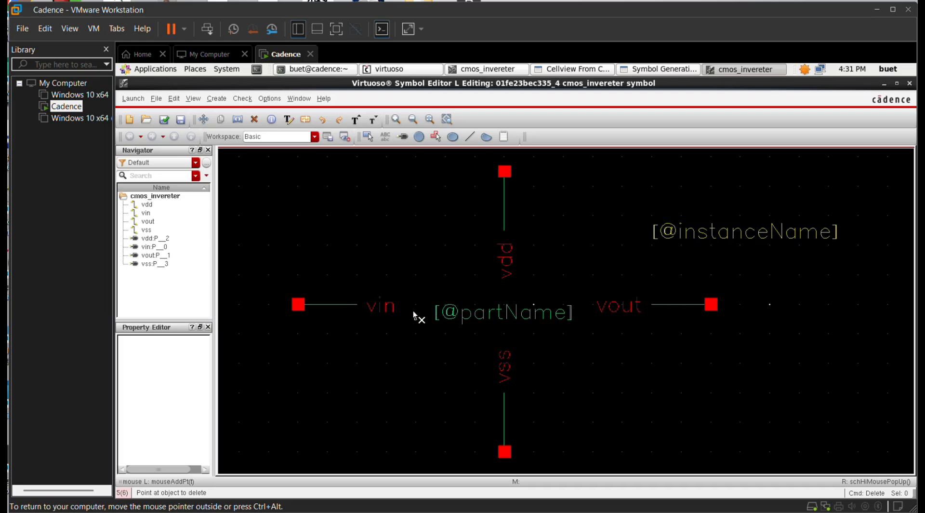
pyautogui.click(512, 316)
pyautogui.click(725, 231)
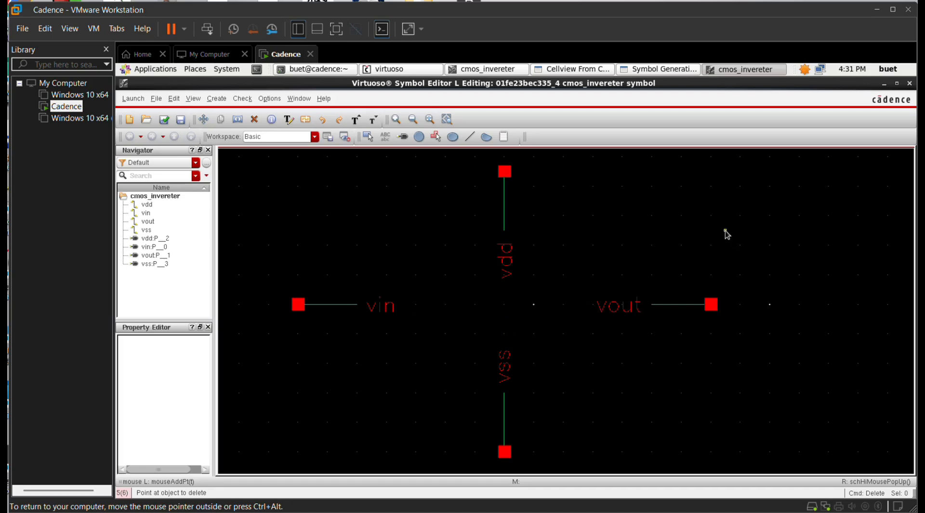
# Step: Move the vdd, vin, vss and vout labels beside their pin lines
pyautogui.press('m')
pyautogui.click(505, 260)
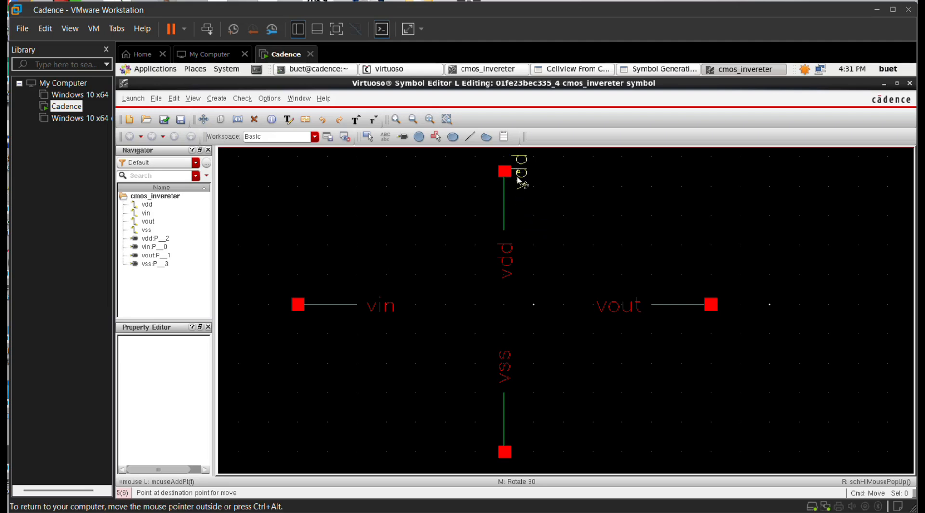
pyautogui.click(520, 200)
pyautogui.moveTo(379, 311); pyautogui.dragTo(334, 297)
pyautogui.moveTo(508, 367); pyautogui.dragTo(523, 413)
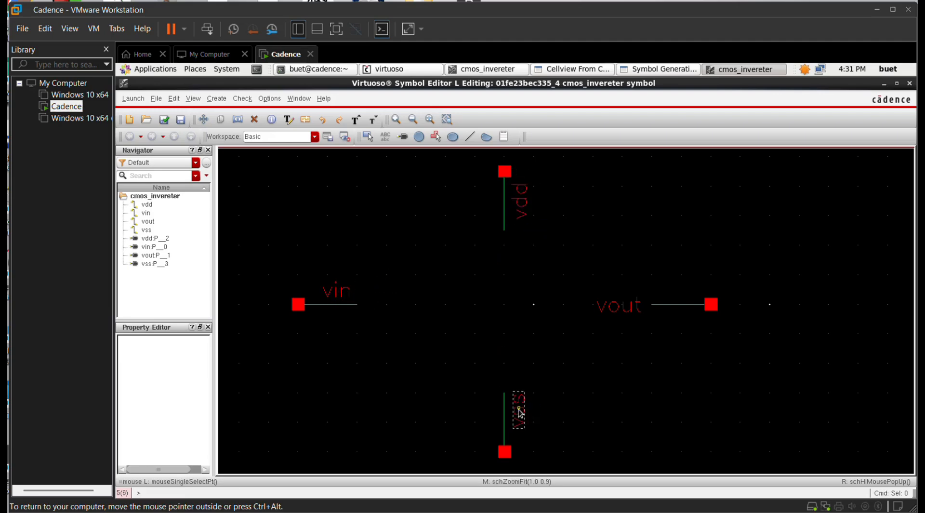
pyautogui.moveTo(608, 312); pyautogui.dragTo(653, 298)
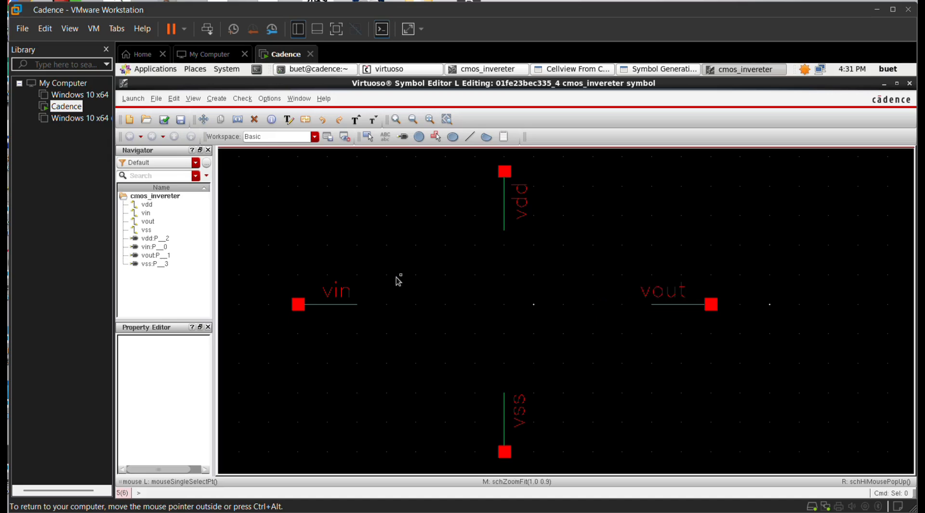
pyautogui.click(470, 137)
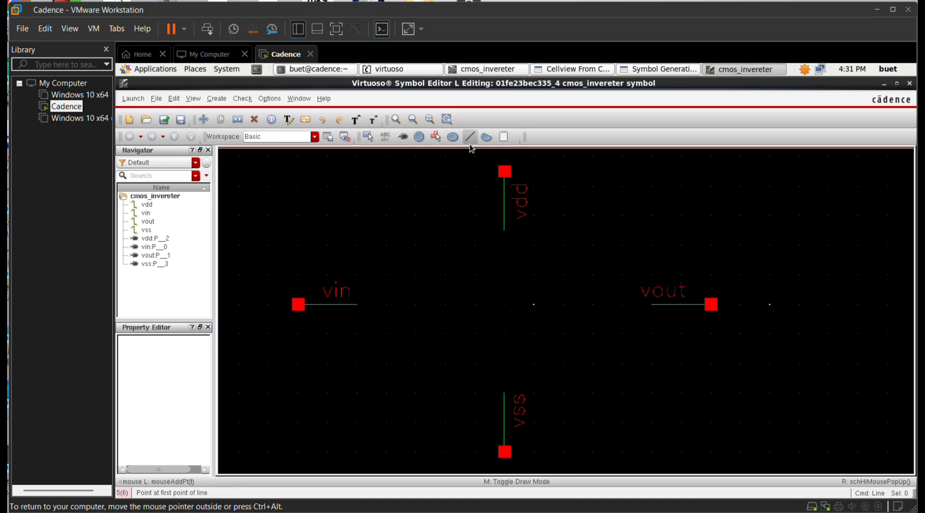
# Step: Draw a right-pointing triangle as the inverter body with lines
pyautogui.click(430, 246)
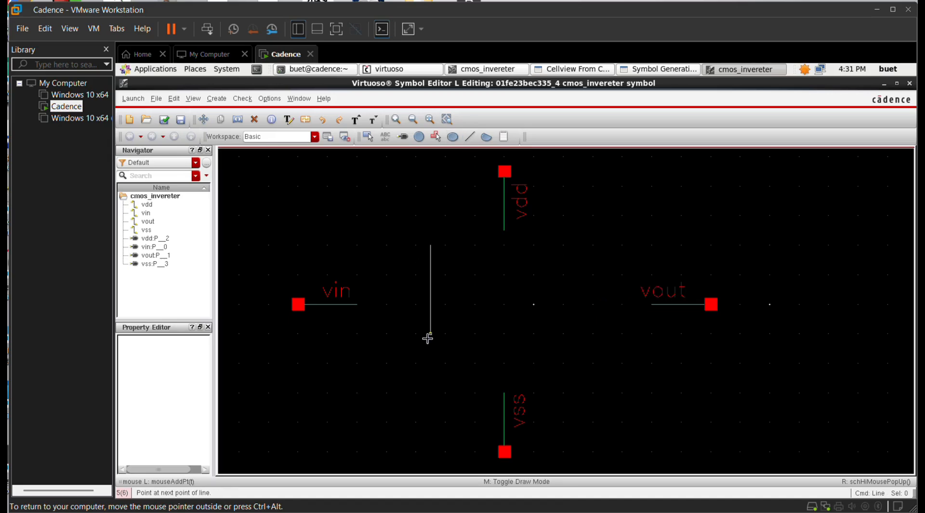
pyautogui.click(429, 335)
pyautogui.click(548, 289)
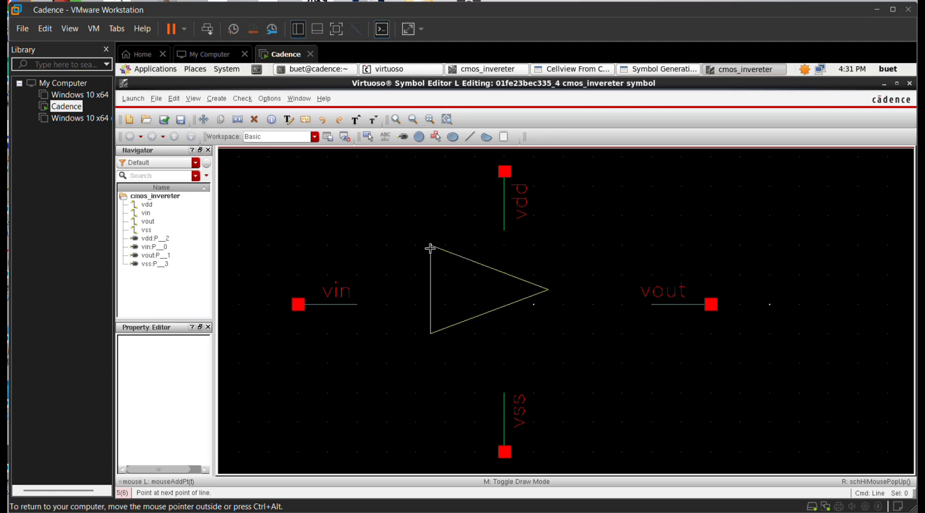
pyautogui.click(429, 246)
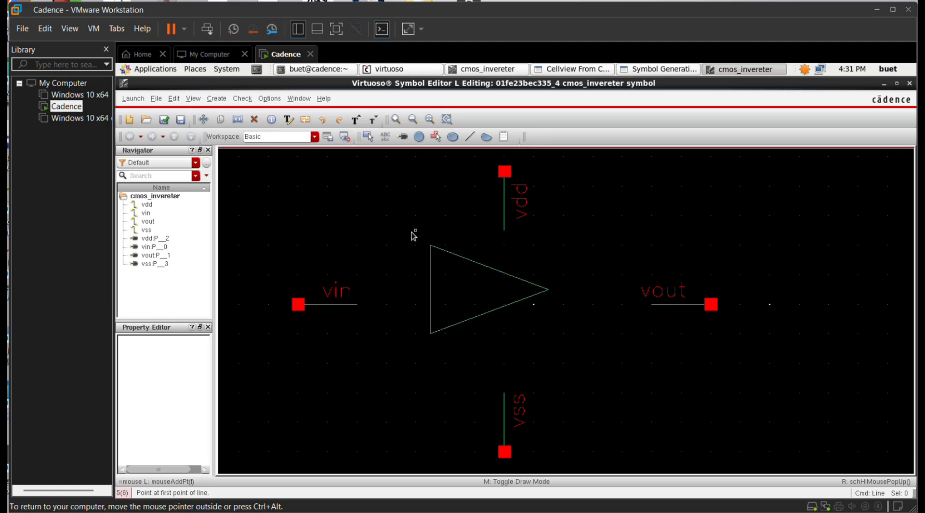
pyautogui.press('Escape')
# Step: Add a small inversion bubble at the triangle tip and move the vout pin against it
pyautogui.click(418, 136)
pyautogui.click(549, 289)
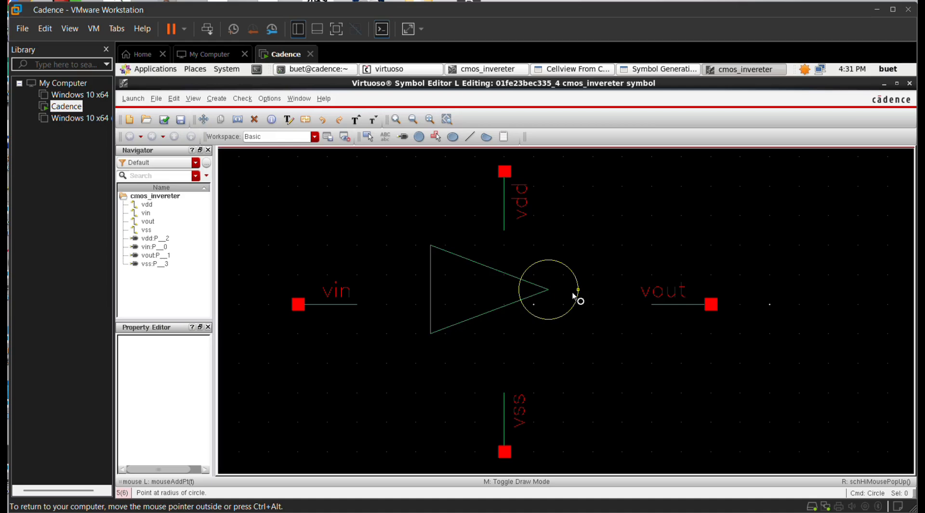
pyautogui.click(563, 290)
pyautogui.press('Escape')
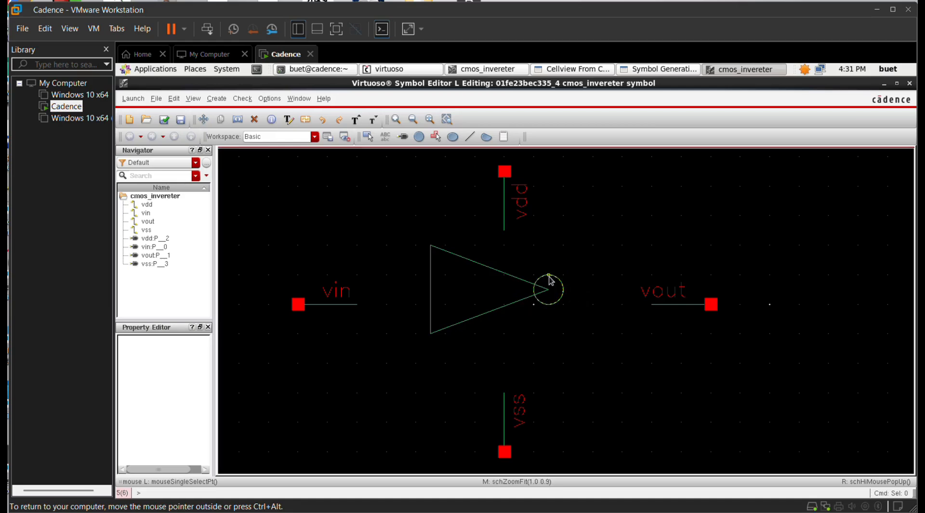
pyautogui.moveTo(549, 276); pyautogui.dragTo(563, 278)
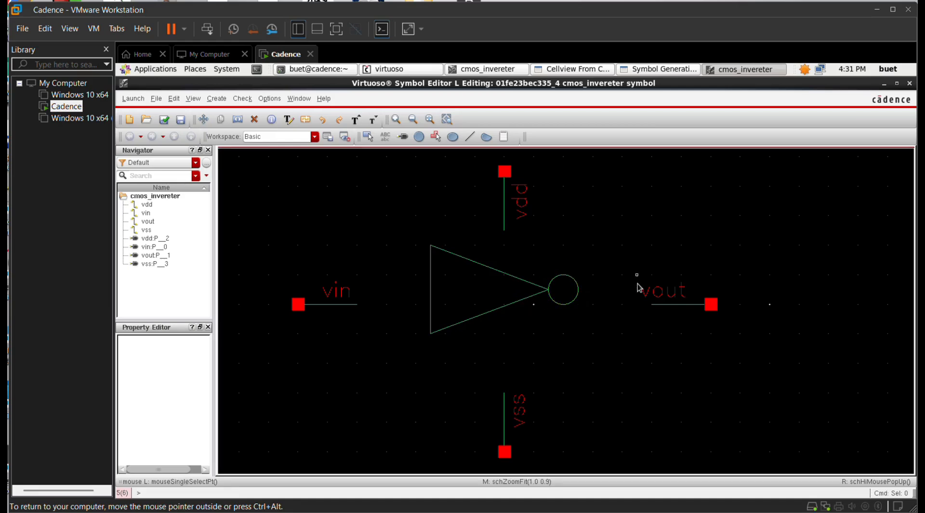
pyautogui.moveTo(637, 285)
pyautogui.mouseDown()
pyautogui.moveTo(734, 315)
pyautogui.moveTo(639, 295)
pyautogui.mouseUp()
# Step: Move the vdd and vin pin groups onto the triangle's top and left edges, then select vss
pyautogui.click(599, 385)
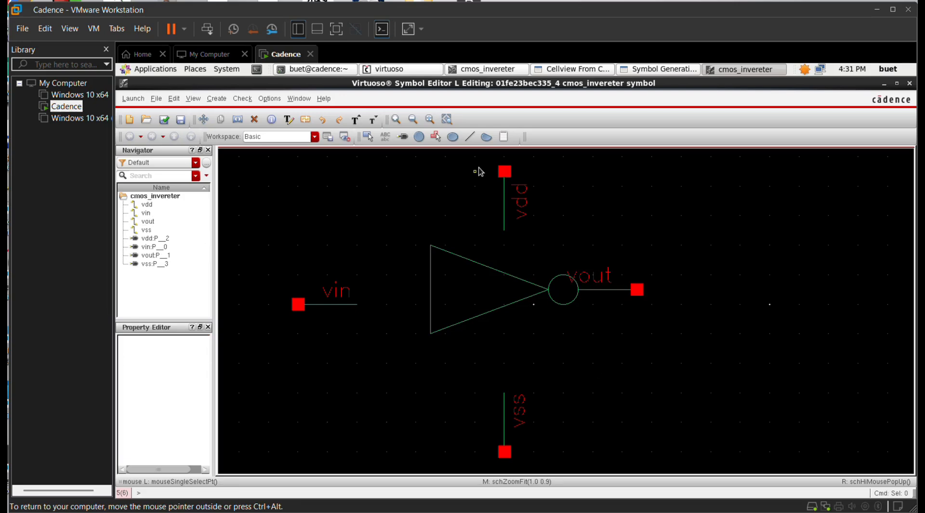
pyautogui.moveTo(476, 159); pyautogui.dragTo(548, 247)
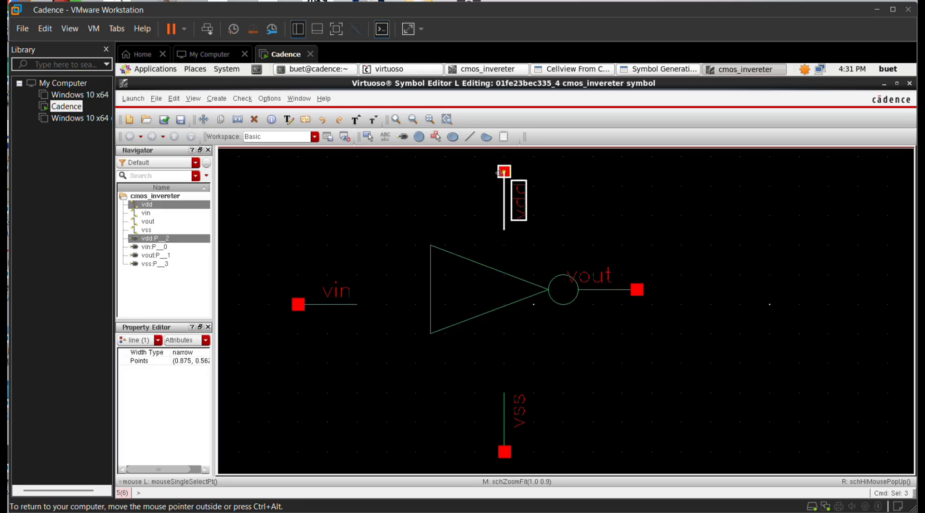
pyautogui.moveTo(506, 175); pyautogui.dragTo(453, 208)
pyautogui.moveTo(286, 282); pyautogui.dragTo(369, 331)
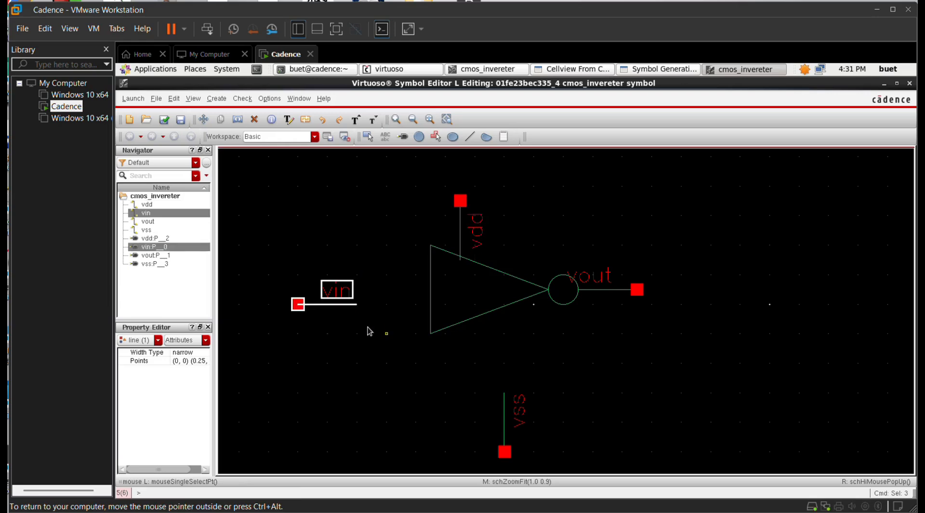
pyautogui.moveTo(300, 303); pyautogui.dragTo(373, 288)
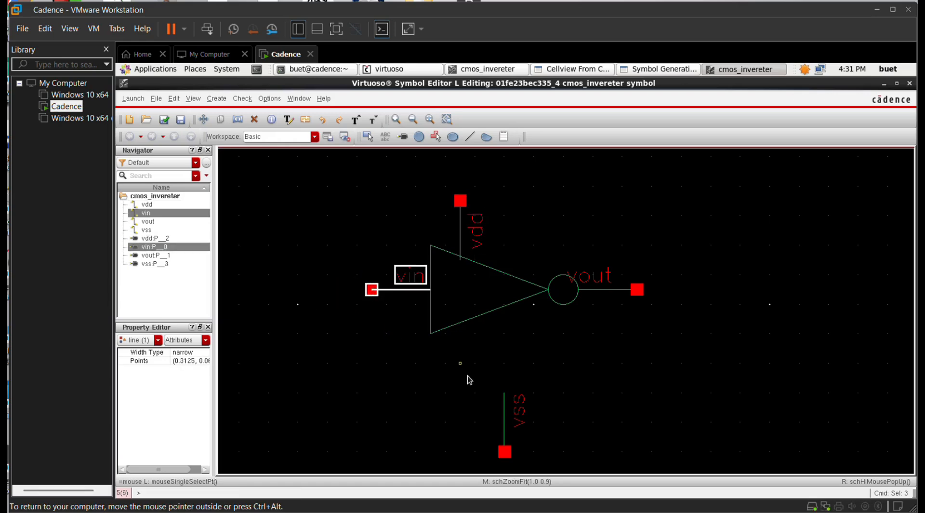
pyautogui.moveTo(469, 379)
pyautogui.mouseDown()
pyautogui.moveTo(541, 471)
pyautogui.moveTo(462, 378)
pyautogui.mouseUp()
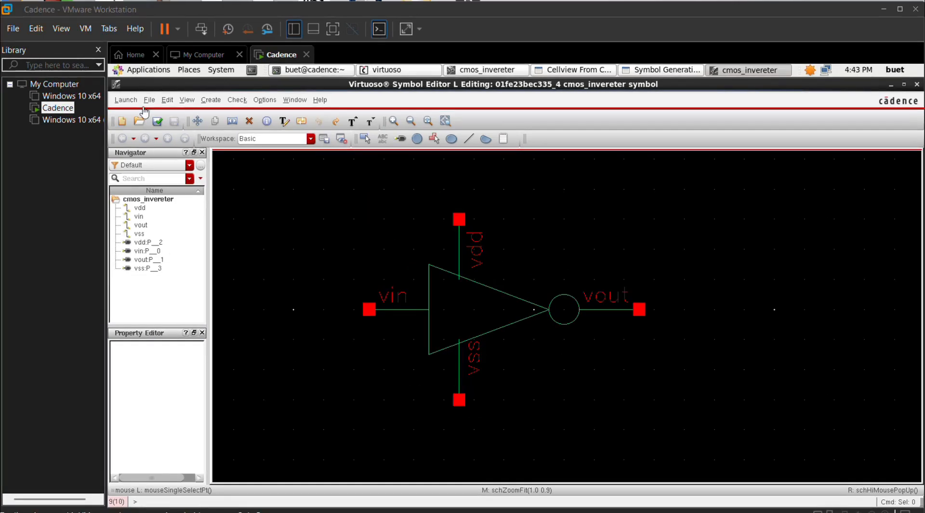
# Step: Use File > New to create cell cmos_invereter_1 with view schematic
pyautogui.click(149, 101)
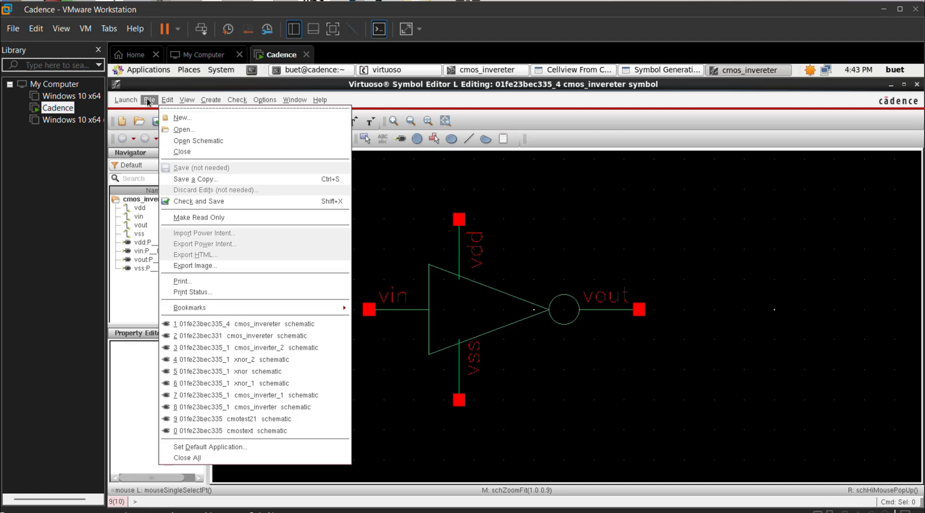
pyautogui.click(179, 122)
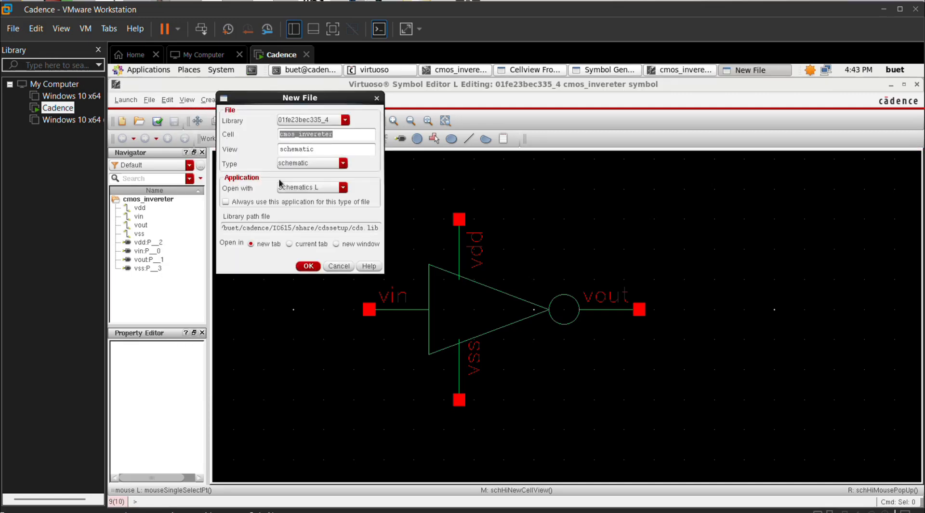
pyautogui.click(344, 138)
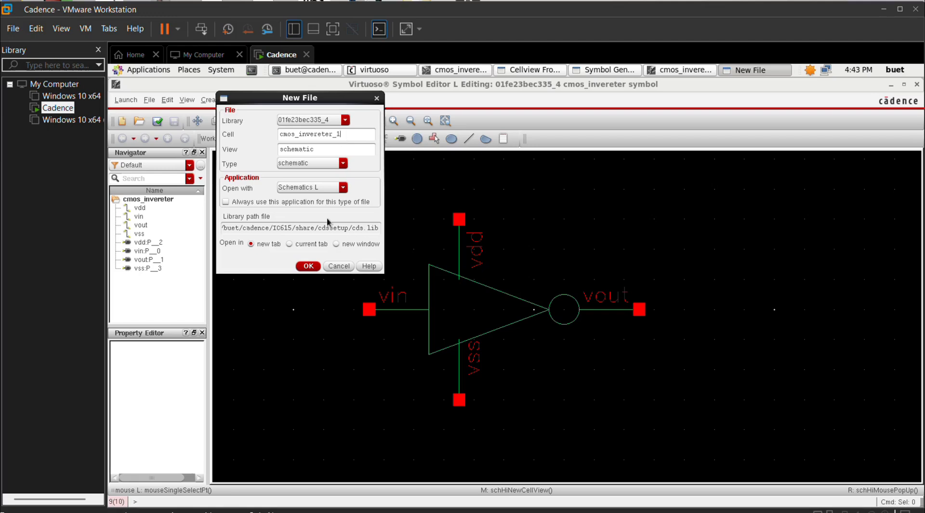
pyautogui.click(312, 266)
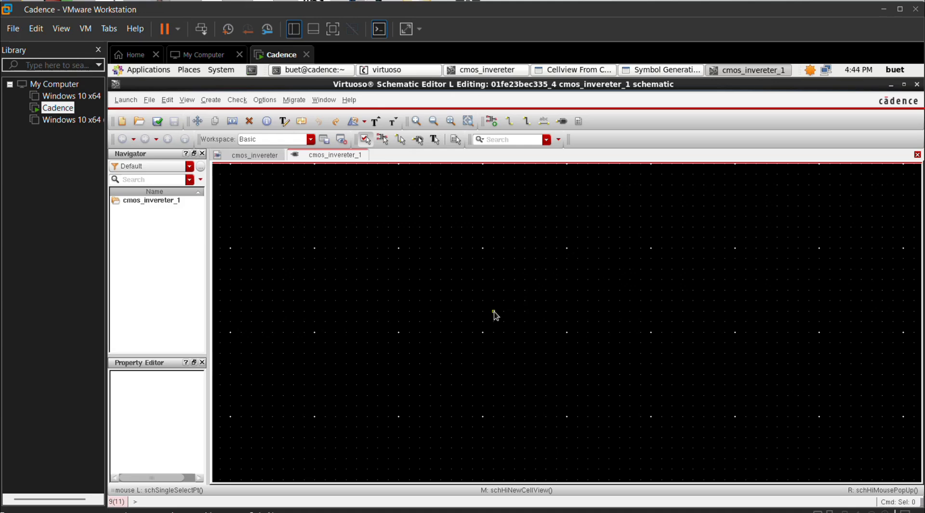
# Step: Place one cmos_invereter symbol instance from library 01fe23bec335_4 into the schematic
pyautogui.press('i')
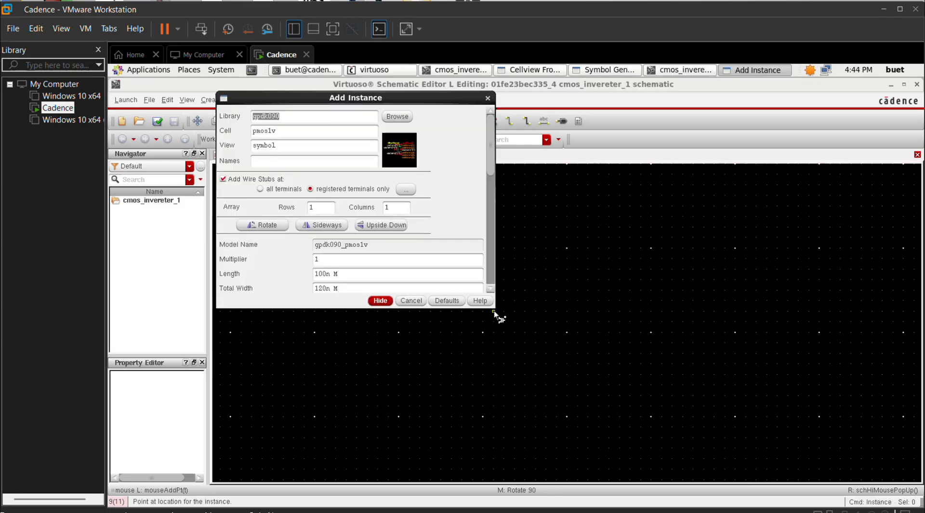
pyautogui.click(400, 120)
pyautogui.scroll(5, 144, 244)
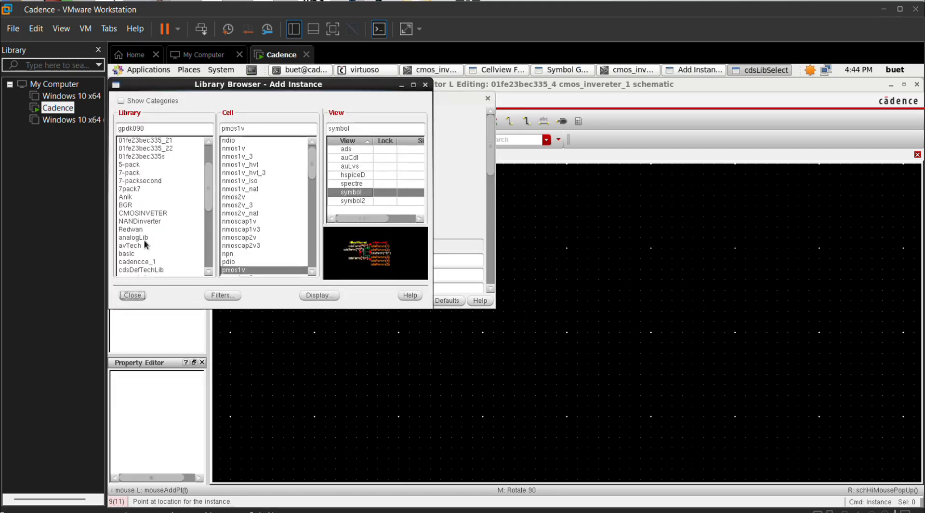
pyautogui.click(157, 180)
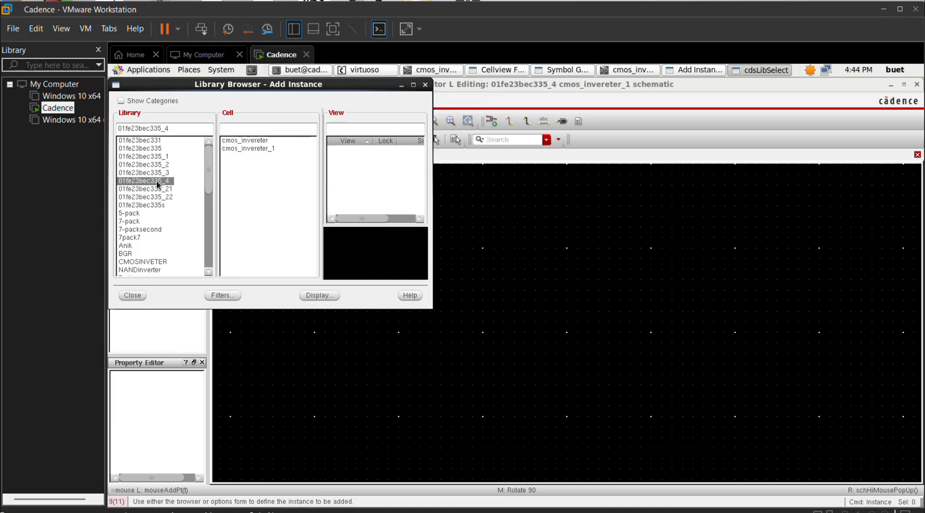
pyautogui.click(262, 140)
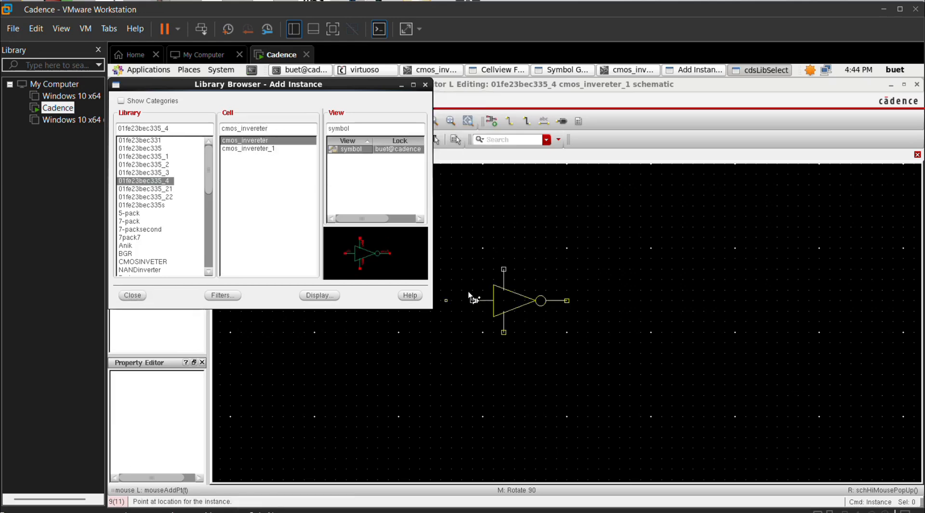
pyautogui.click(453, 302)
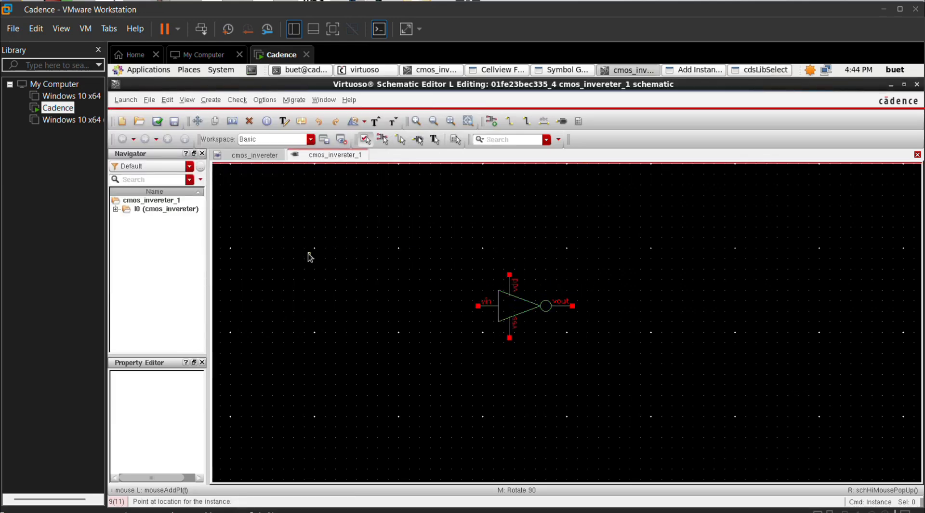
pyautogui.press('Escape')
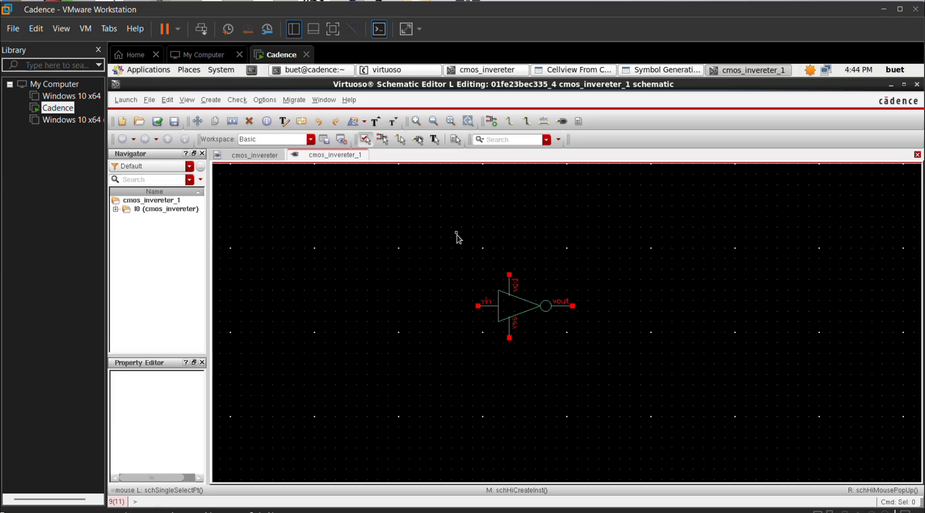
# Step: Fit the inverter in view and zoom out to make room for more components
pyautogui.press('f')
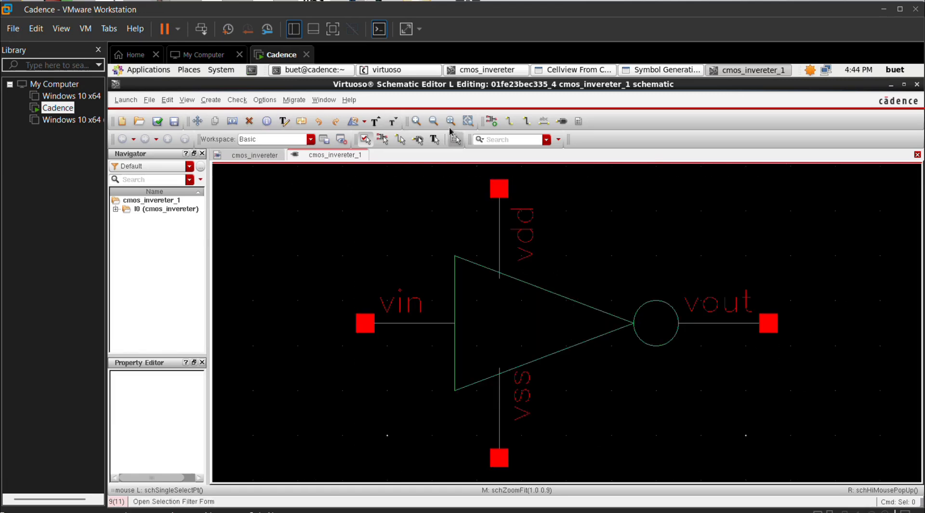
pyautogui.click(434, 121)
pyautogui.click(434, 121)
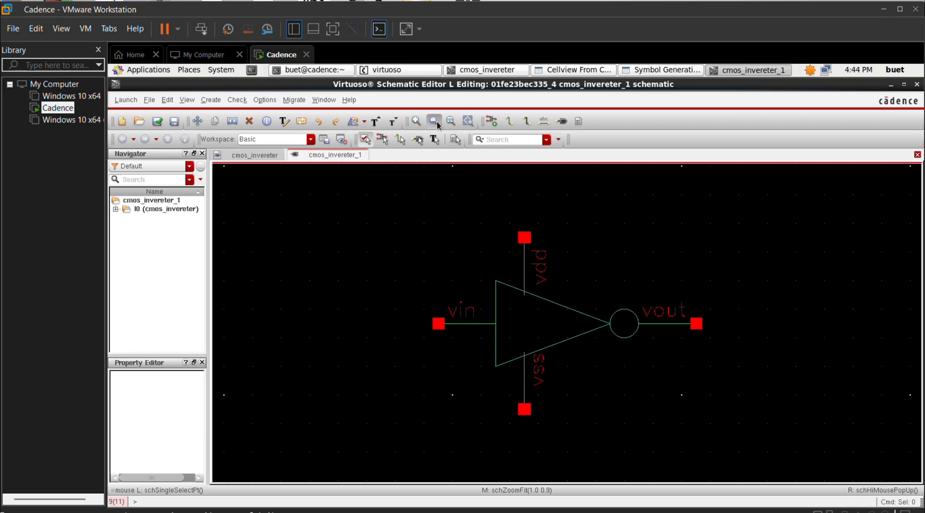
pyautogui.click(433, 122)
pyautogui.keyDown('ctrl'); pyautogui.scroll(1, 467, 323); pyautogui.keyUp('ctrl')
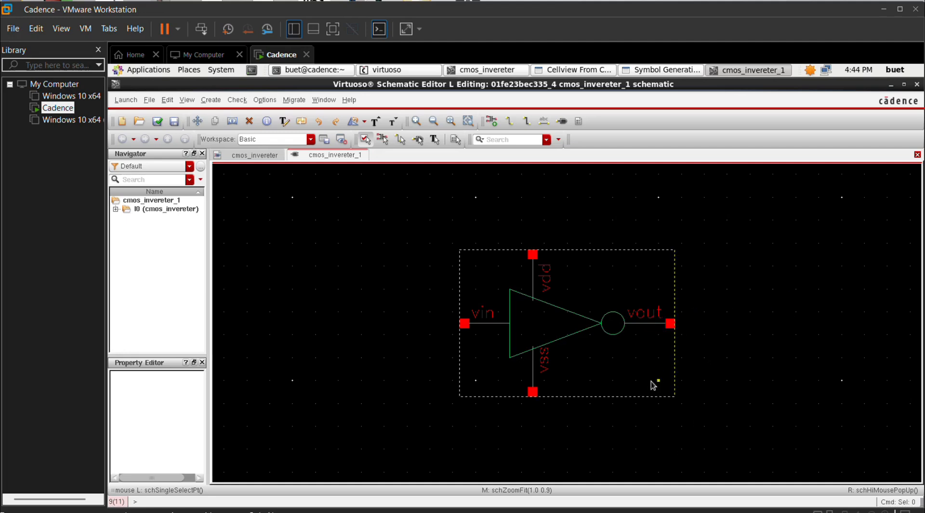
pyautogui.press('i')
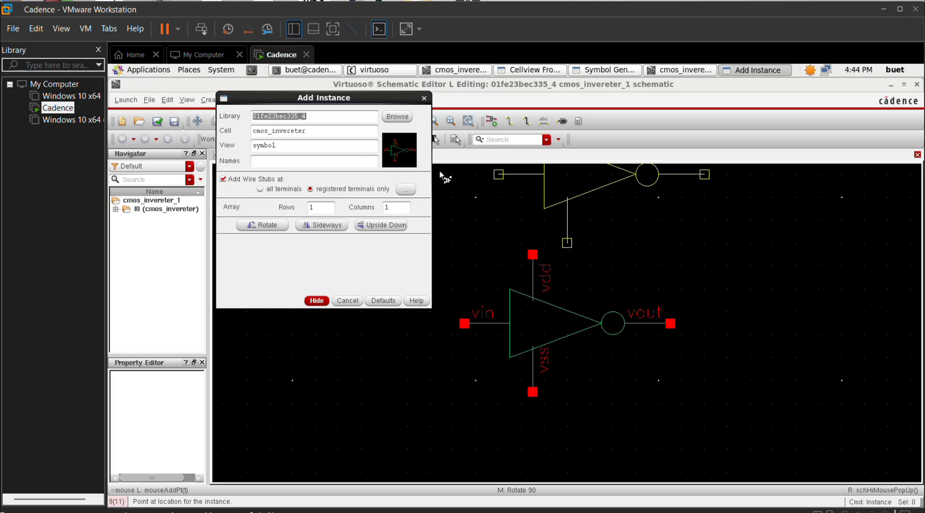
# Step: Place analogLib vdc sources V0 left of the inverter and V1 at upper right
pyautogui.click(394, 117)
pyautogui.scroll(-1, 144, 253)
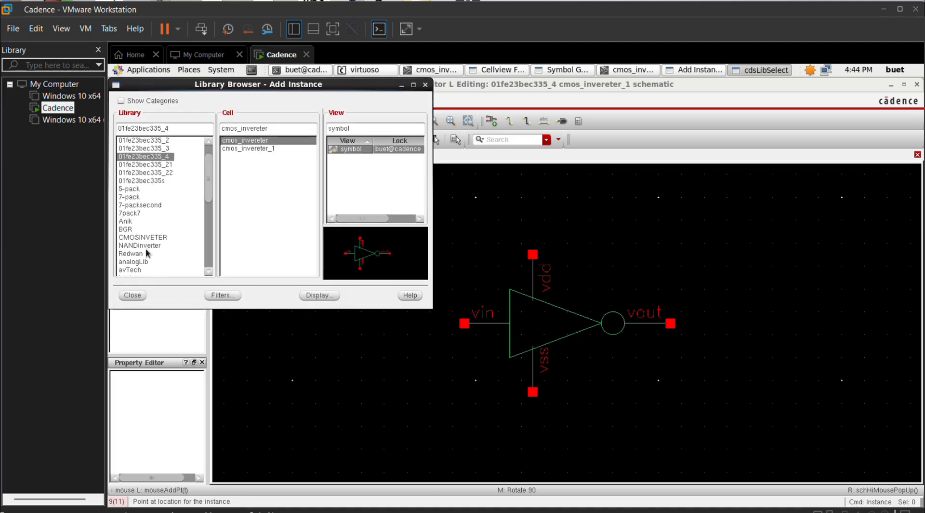
pyautogui.click(136, 261)
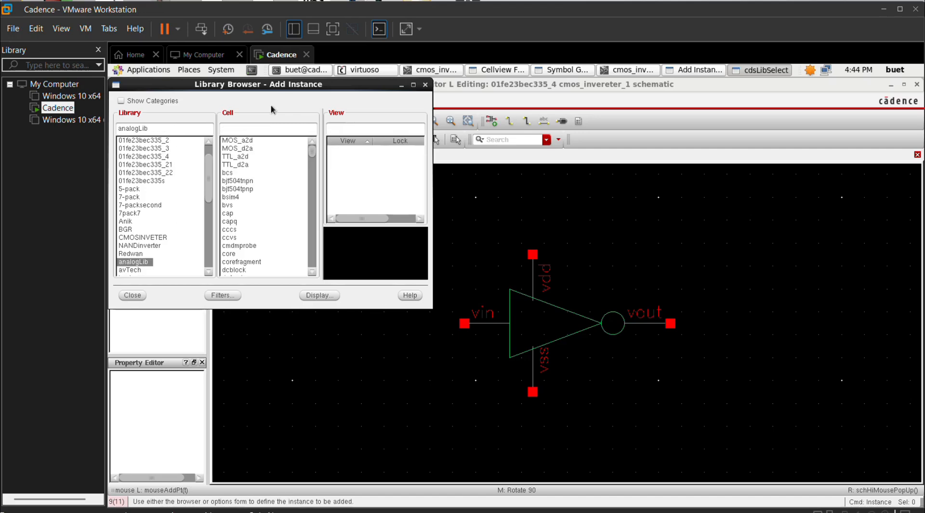
pyautogui.click(242, 128)
pyautogui.write('vdc')
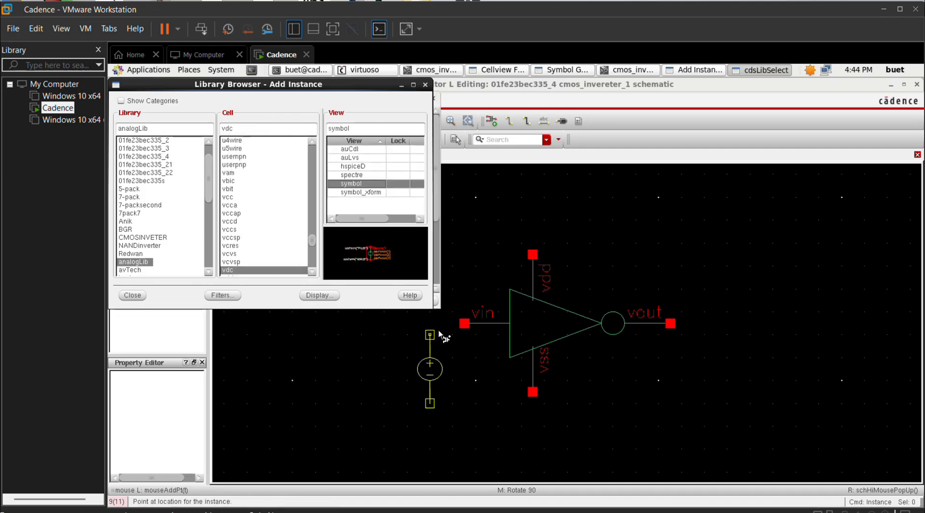
pyautogui.click(426, 346)
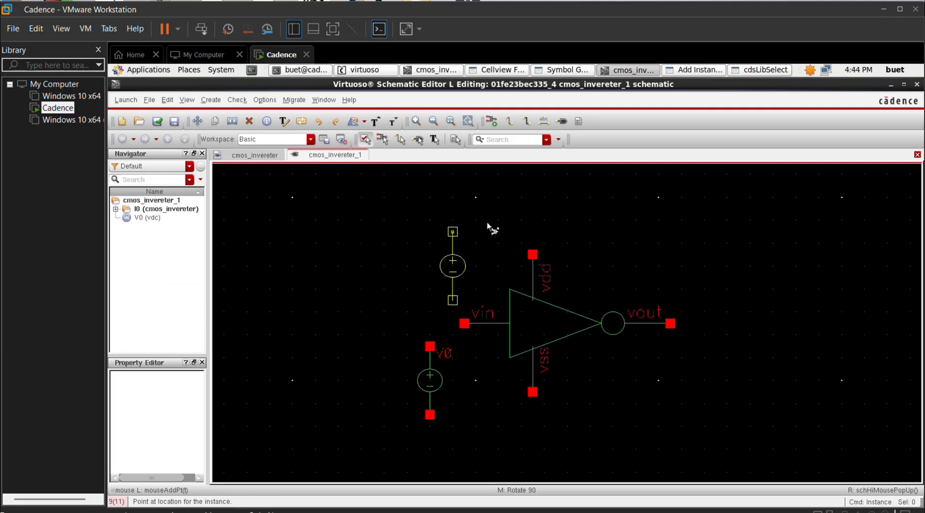
pyautogui.click(678, 207)
pyautogui.press('Escape')
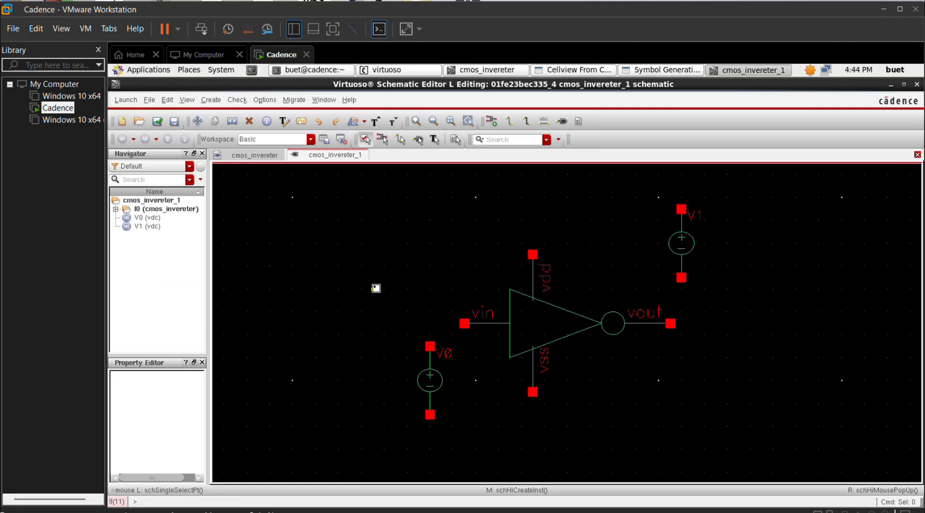
# Step: Add capacitor C0 (1p) to the right of the inverter output
pyautogui.press('i')
pyautogui.click(292, 134)
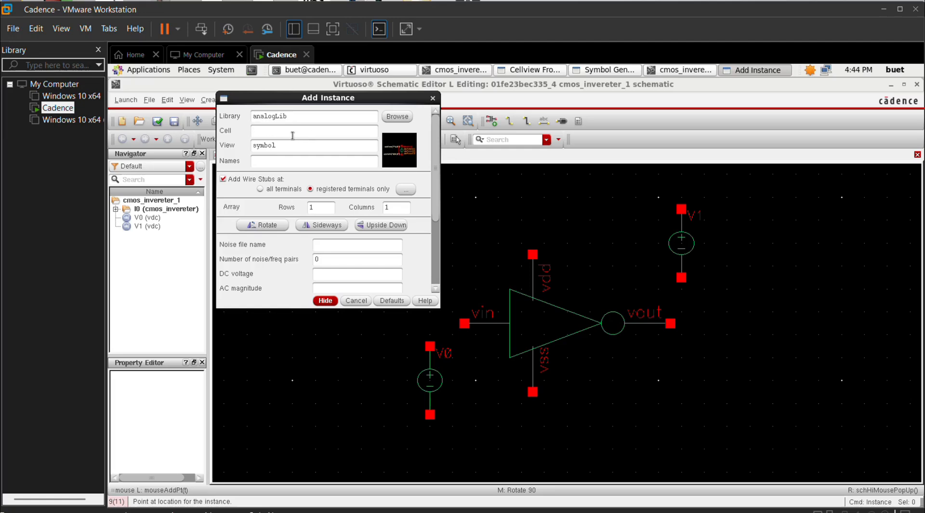
pyautogui.click(325, 302)
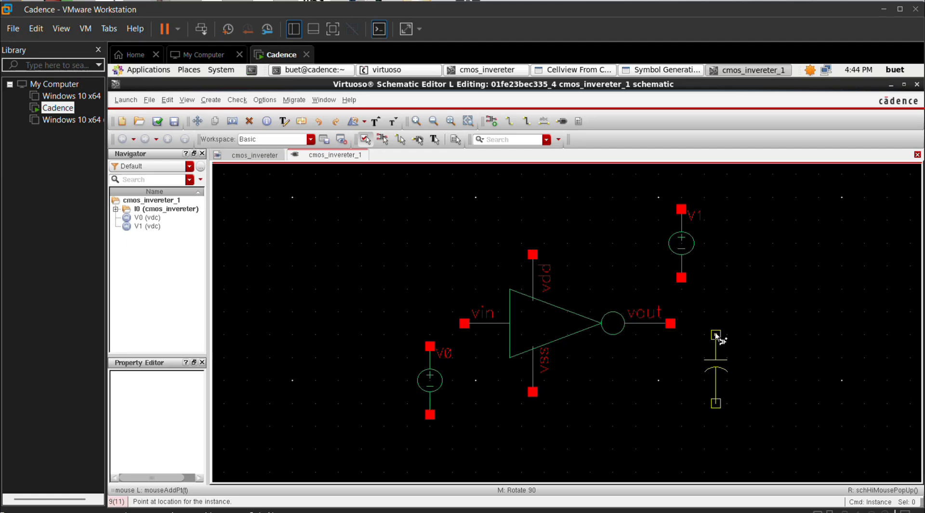
pyautogui.click(715, 331)
pyautogui.press('Escape')
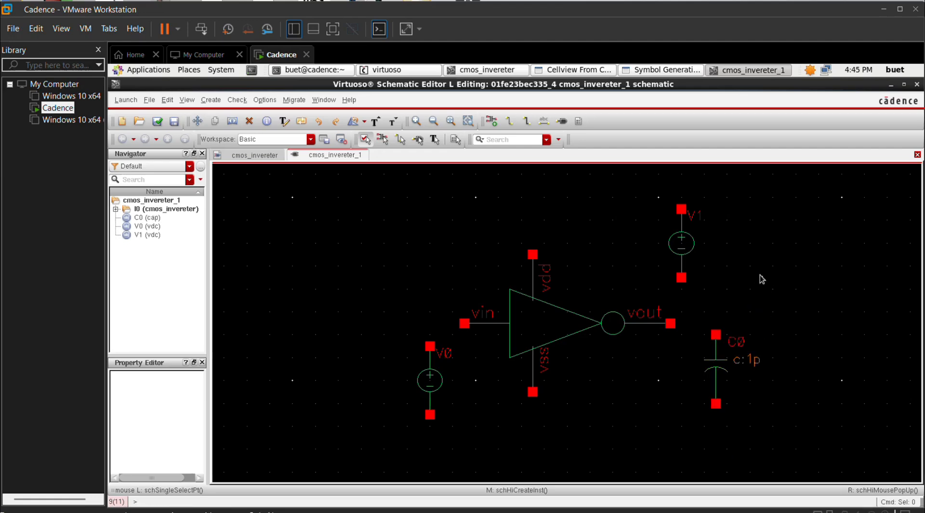
# Step: Place gnd symbols under C0, vss and V0, and to the right of V1
pyautogui.press('i')
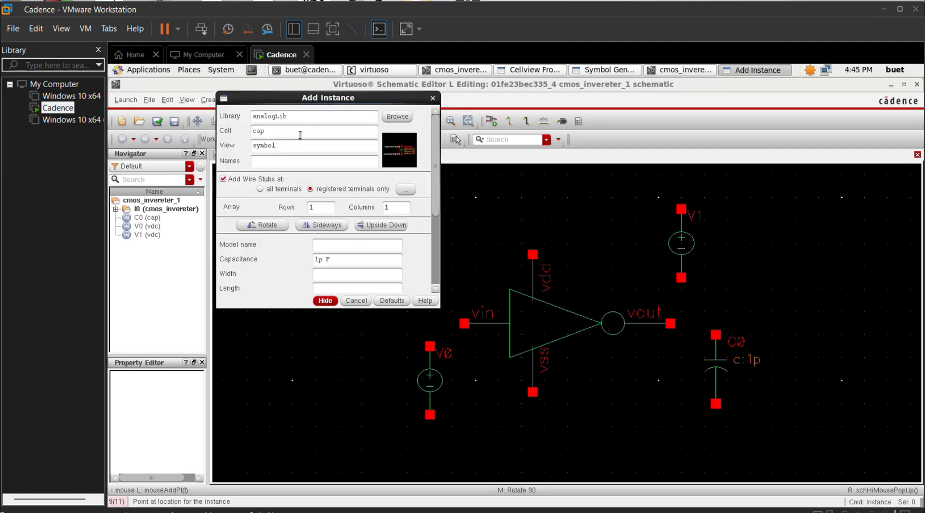
pyautogui.write('gnd')
pyautogui.click(325, 301)
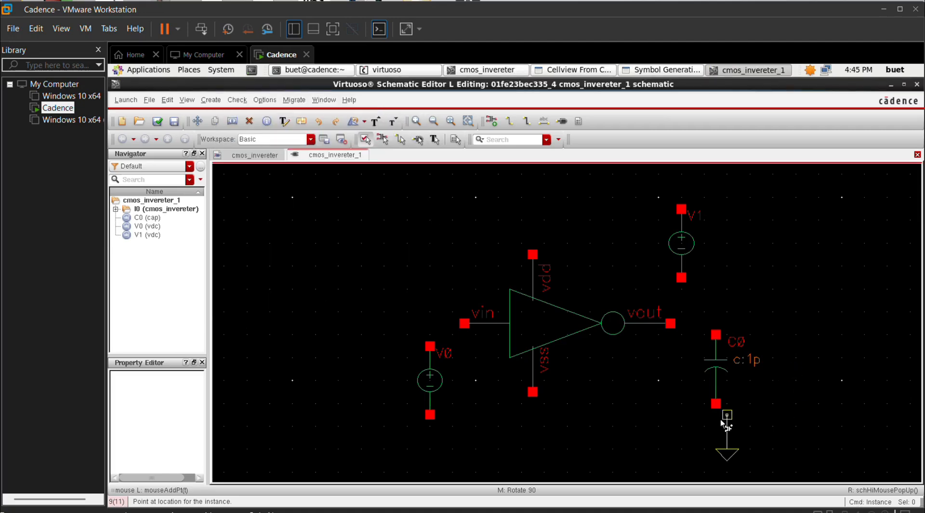
pyautogui.click(716, 427)
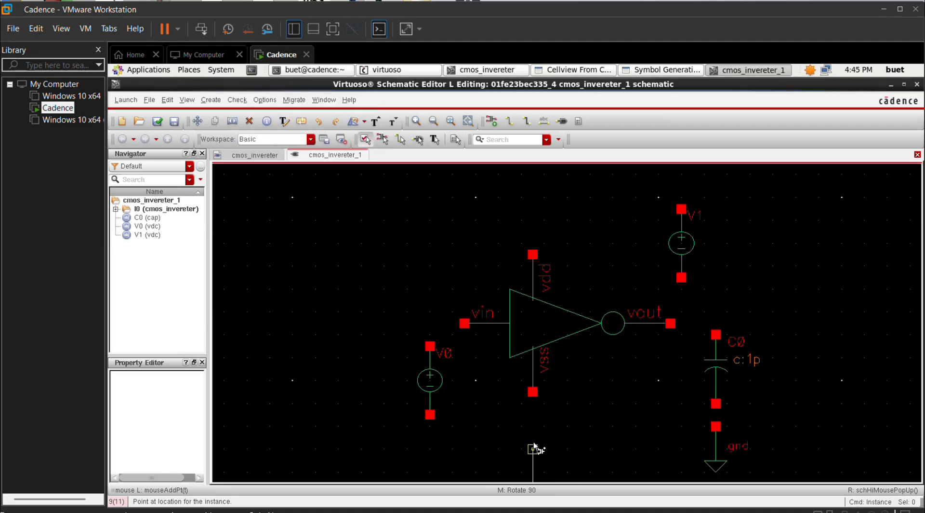
pyautogui.click(533, 416)
pyautogui.click(430, 438)
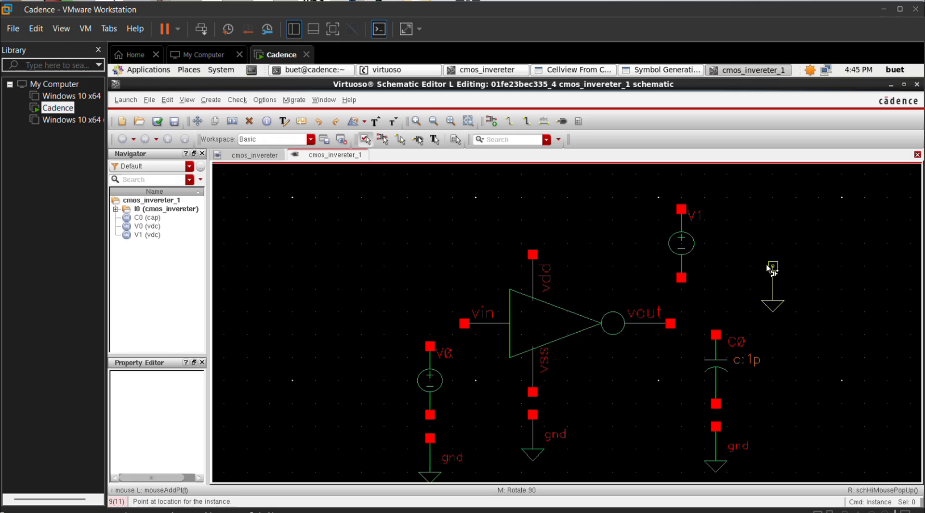
pyautogui.click(773, 266)
pyautogui.press('Escape')
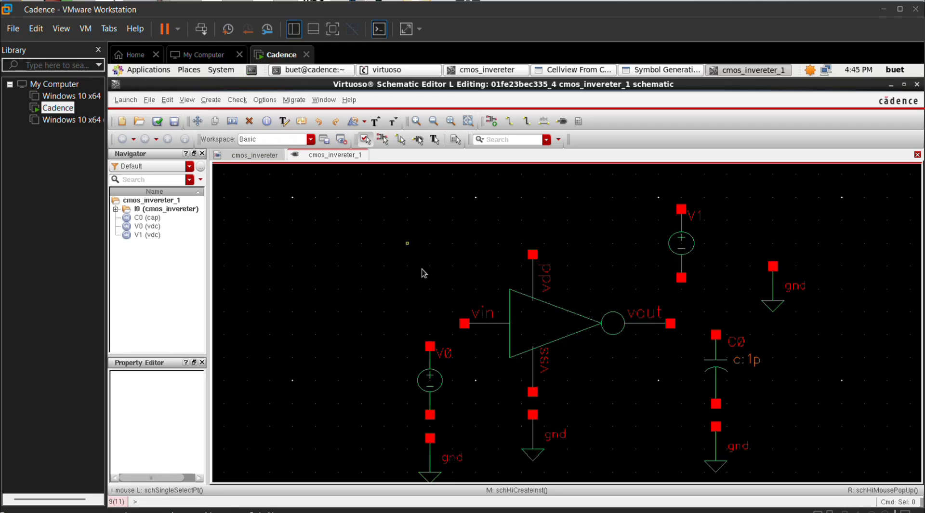
# Step: Wire V0's top pin to vin and the ground below to the vss pin
pyautogui.click(509, 120)
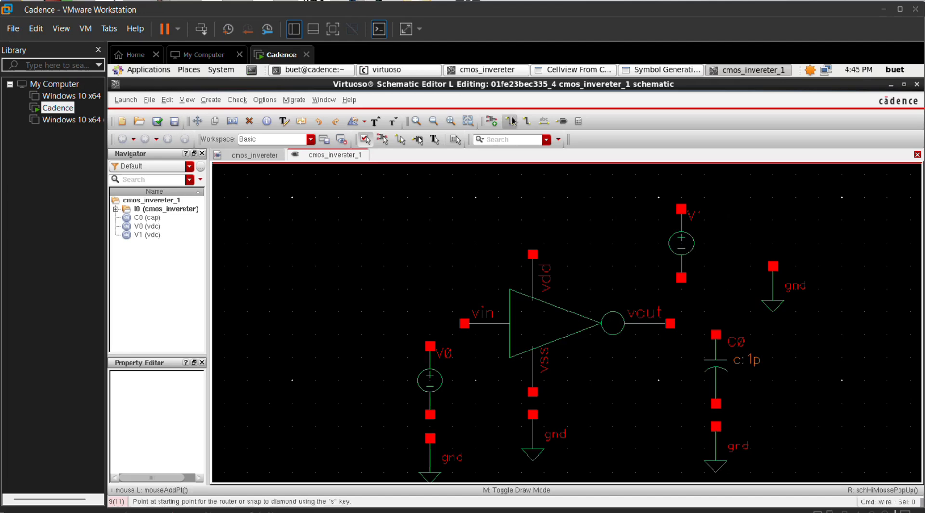
pyautogui.click(429, 346)
pyautogui.click(464, 323)
pyautogui.click(532, 415)
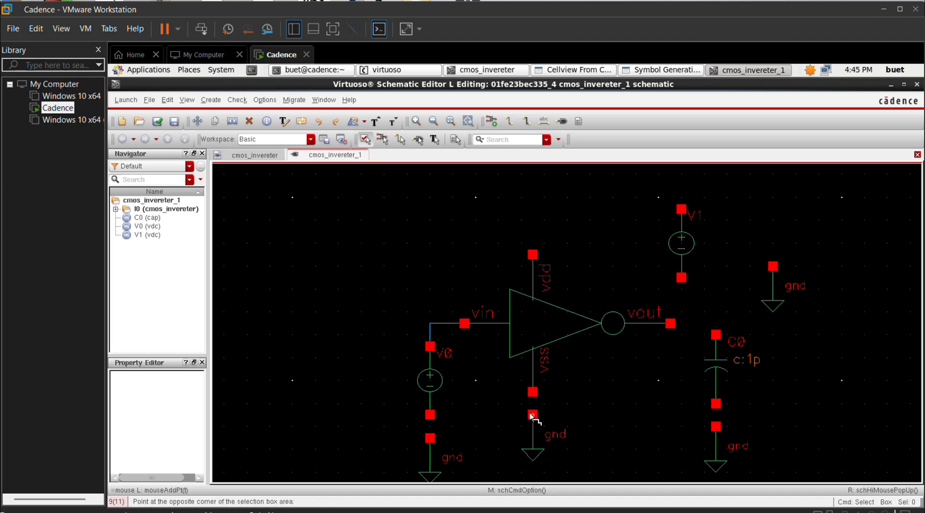
pyautogui.click(533, 393)
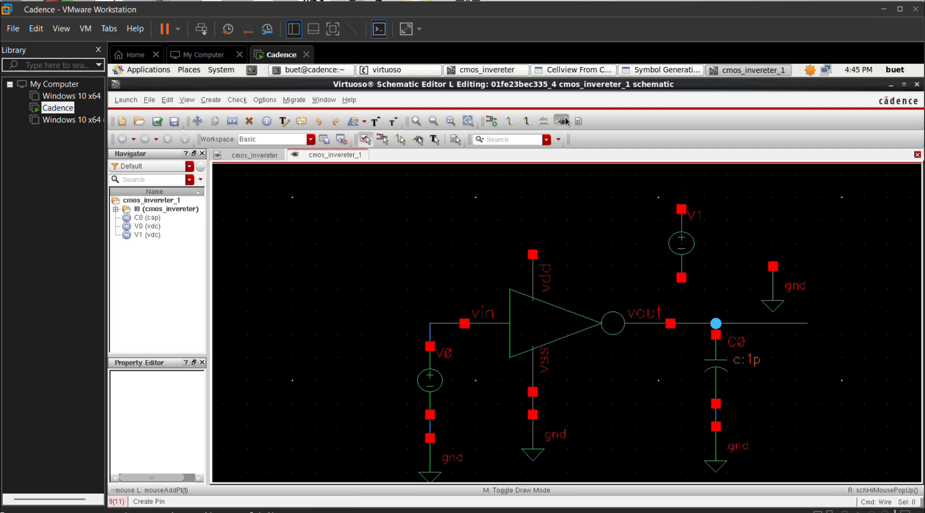
# Step: Add an output-direction pin vout at the right end of the output wire
pyautogui.click(565, 119)
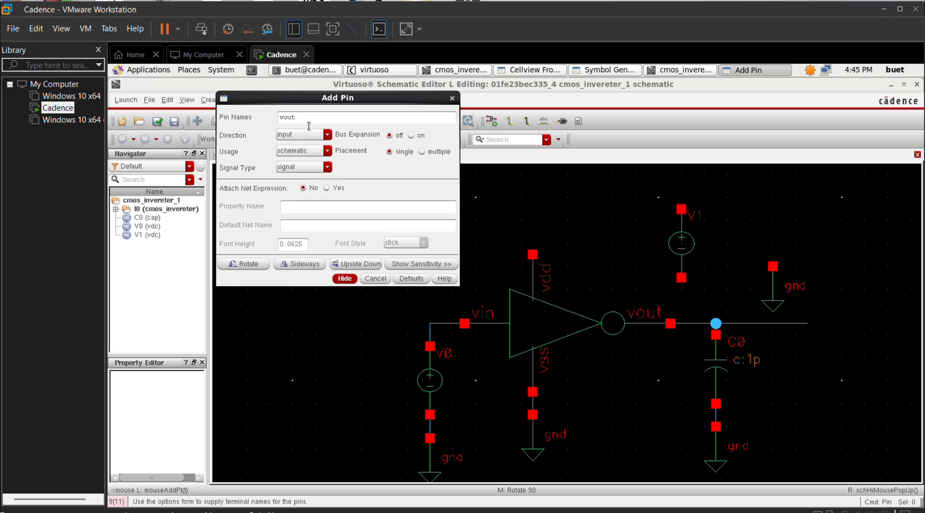
pyautogui.click(327, 138)
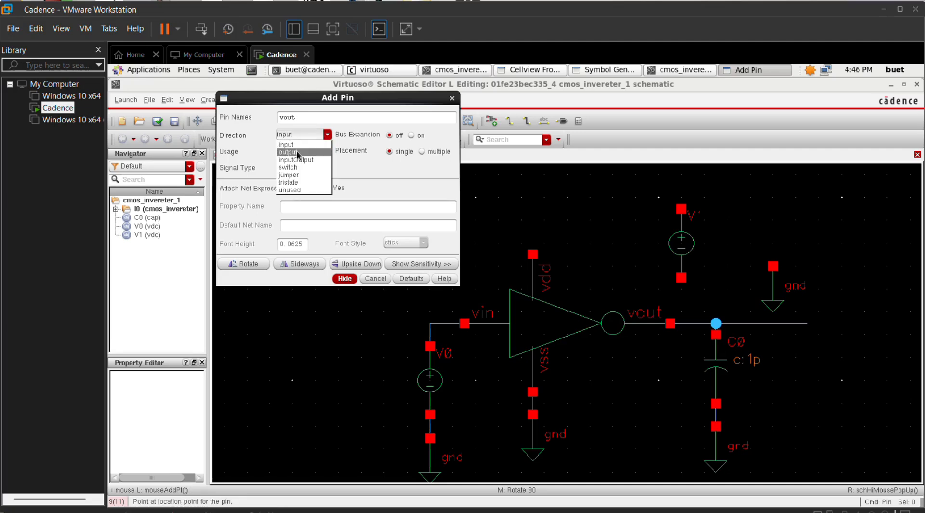
pyautogui.click(297, 154)
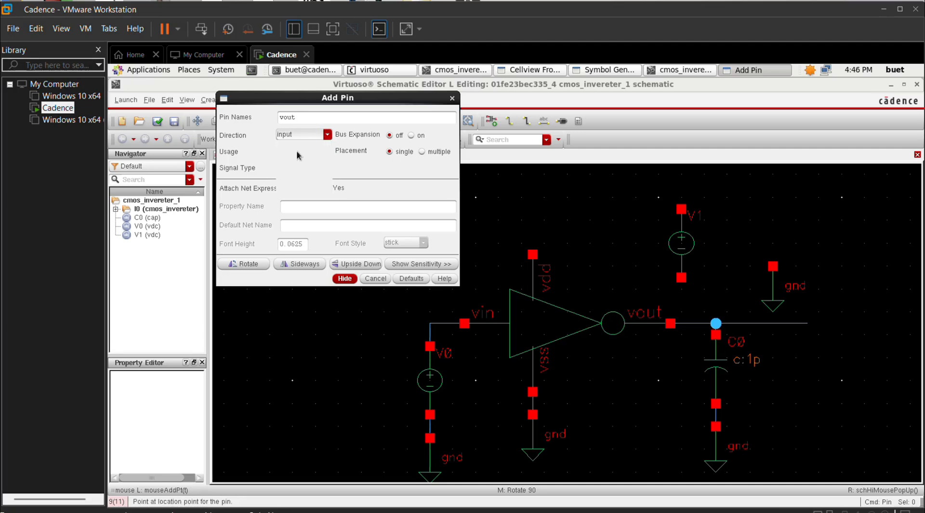
pyautogui.click(345, 278)
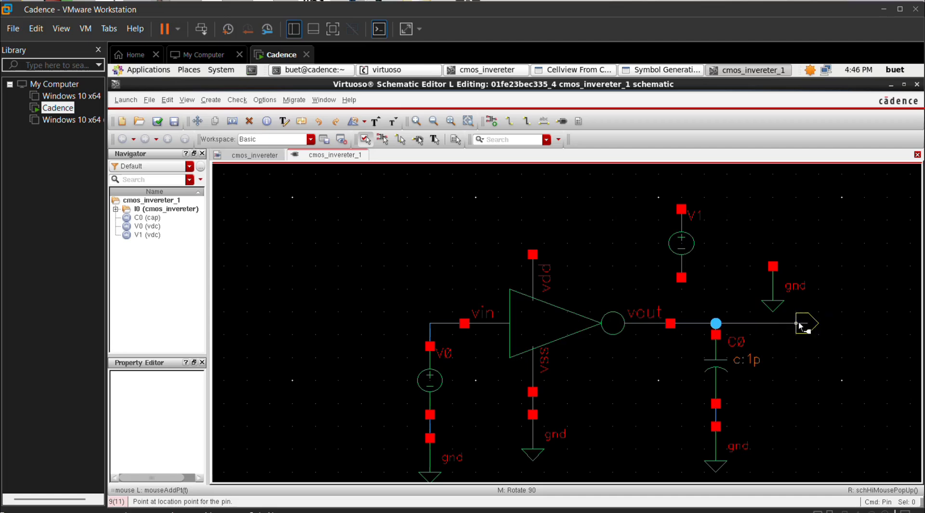
pyautogui.click(798, 326)
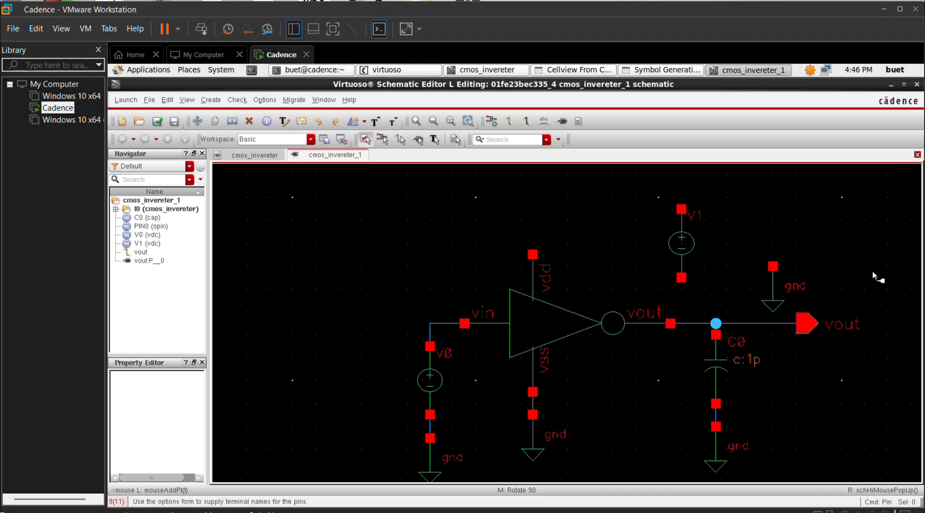
pyautogui.press('Escape')
# Step: Select the V1 source and begin moving it from a reference point to rotate it
pyautogui.click(666, 228)
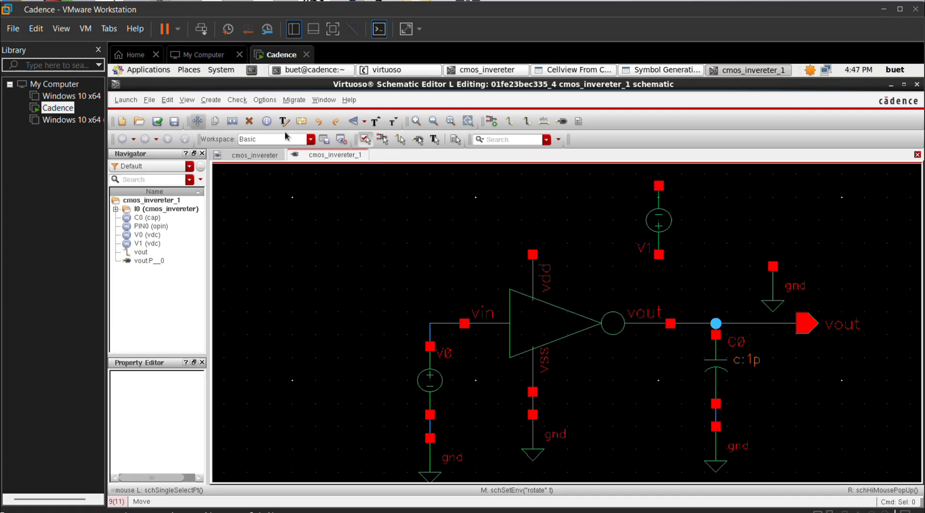
pyautogui.press('Escape')
pyautogui.click(651, 216)
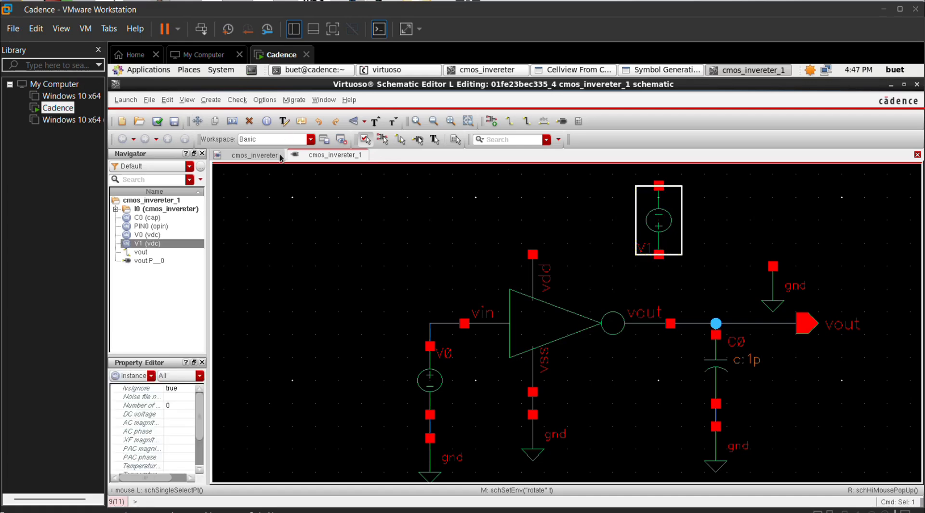
pyautogui.click(197, 122)
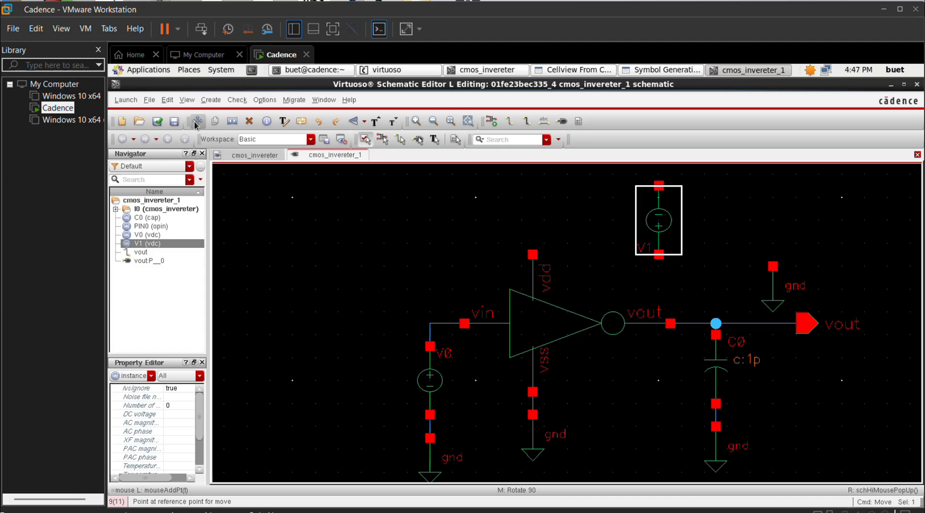
pyautogui.click(660, 232)
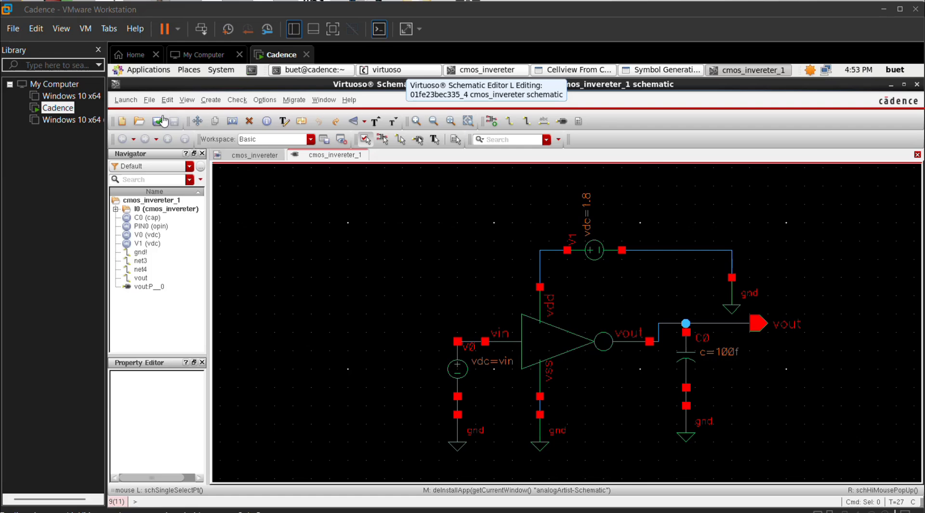
# Step: Launch ADE L, copy the schematic's design variables, set vin to 1.8, and open Choosing Analyses
pyautogui.click(126, 100)
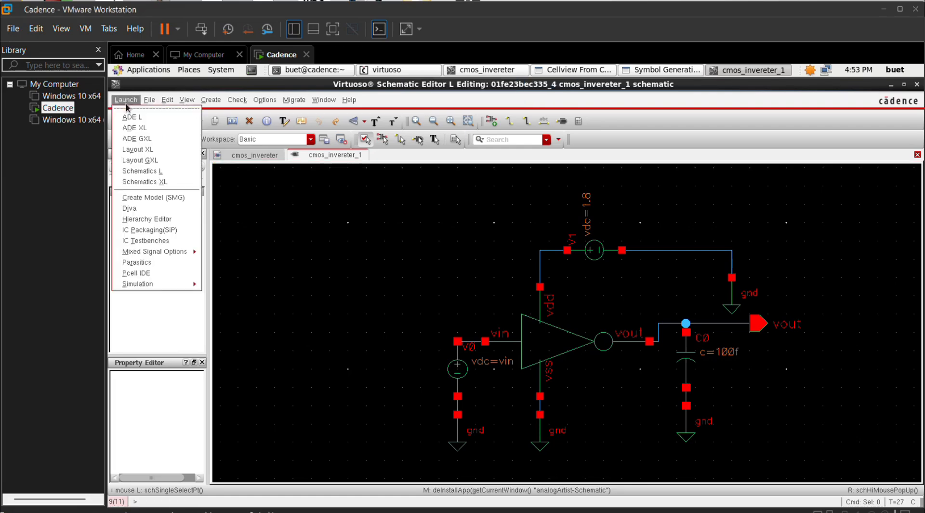
pyautogui.click(131, 116)
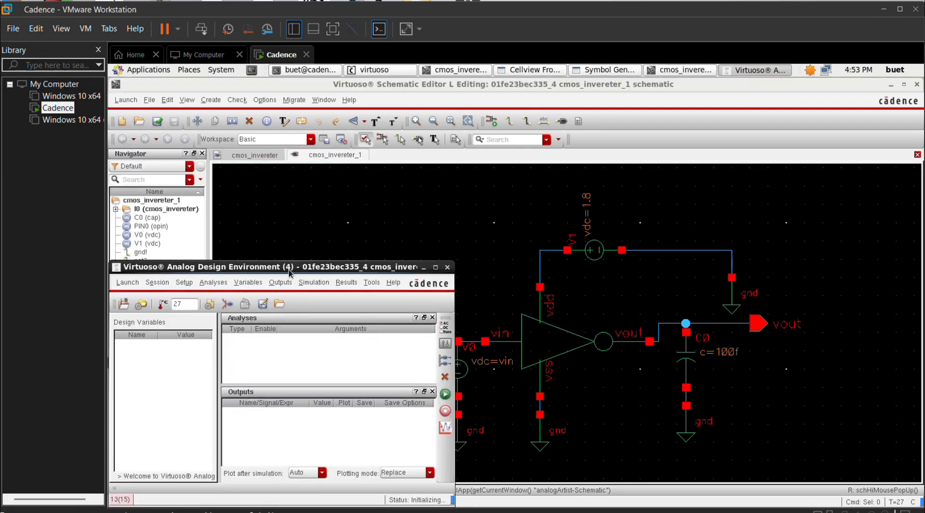
pyautogui.click(248, 282)
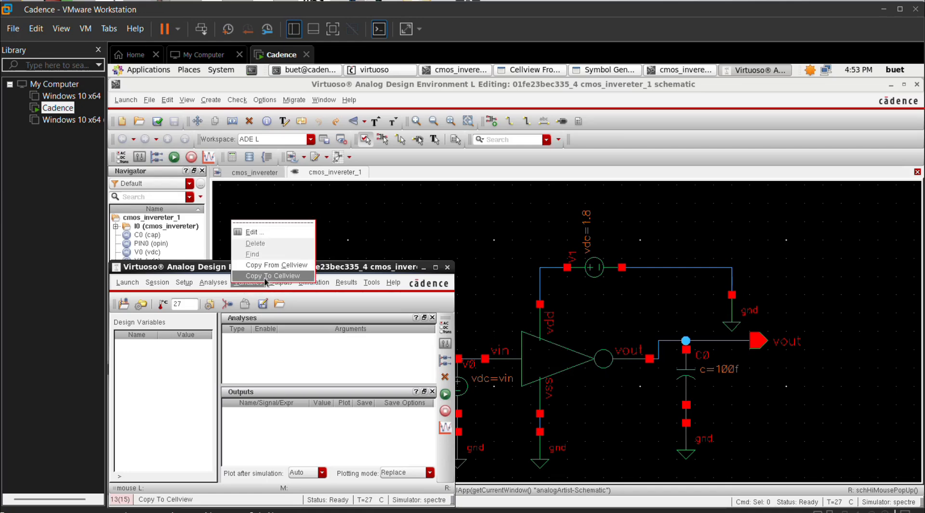
pyautogui.click(277, 265)
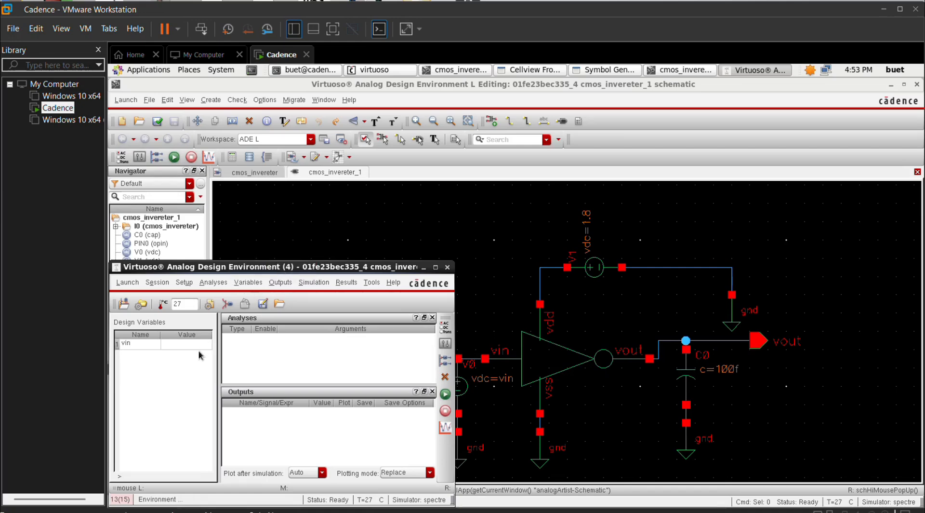
pyautogui.click(183, 347)
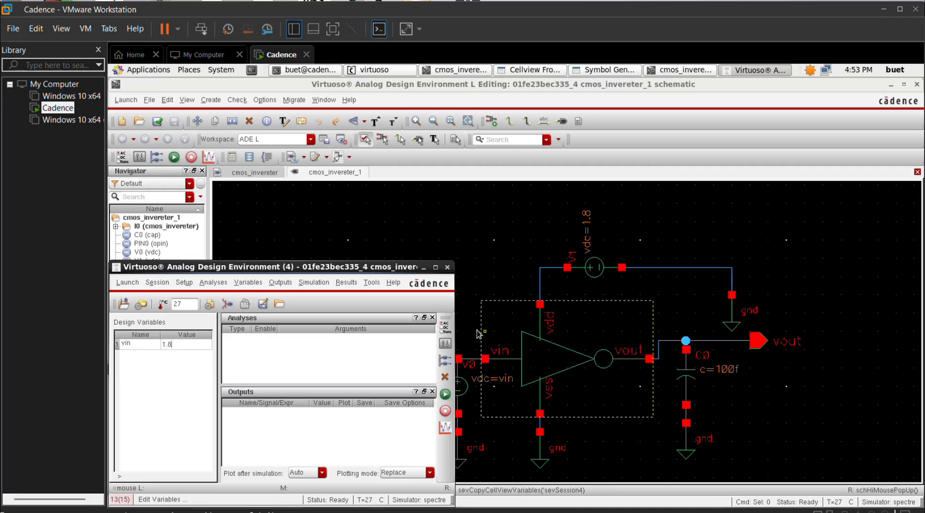
pyautogui.click(445, 330)
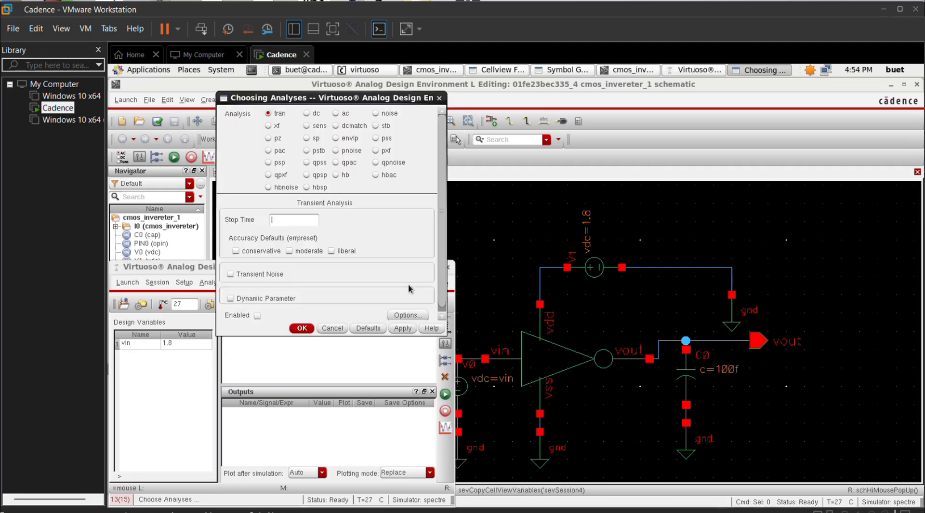
# Step: Add a dc analysis sweeping design variable vin from 0 to 1.8
pyautogui.click(307, 114)
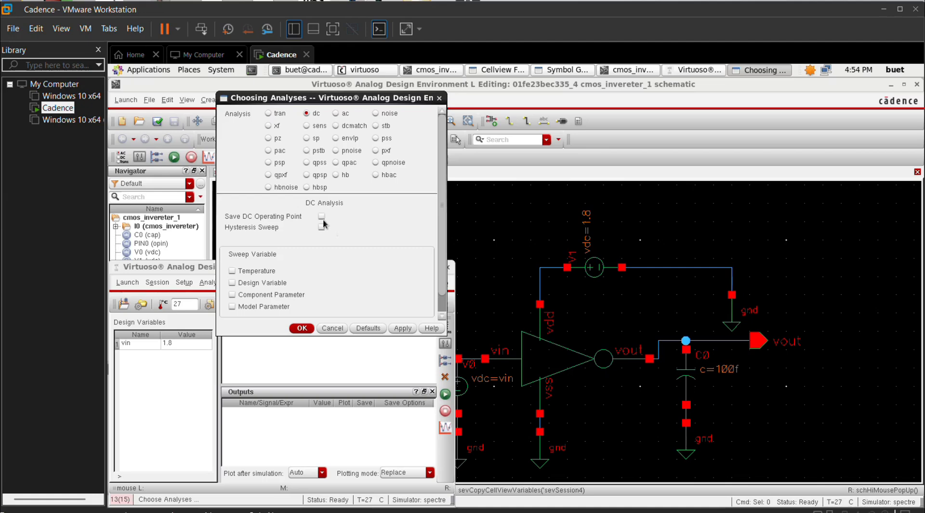
pyautogui.click(233, 282)
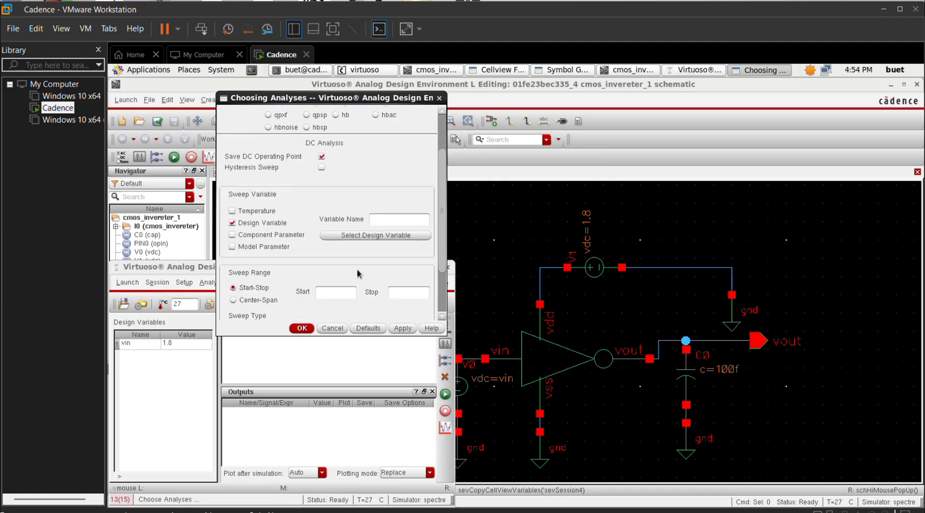
pyautogui.click(376, 236)
pyautogui.click(334, 274)
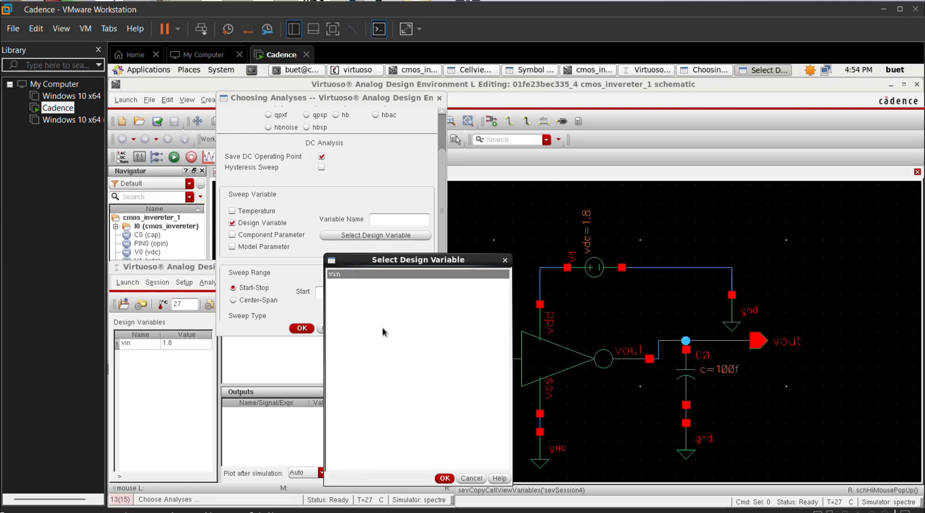
pyautogui.click(444, 478)
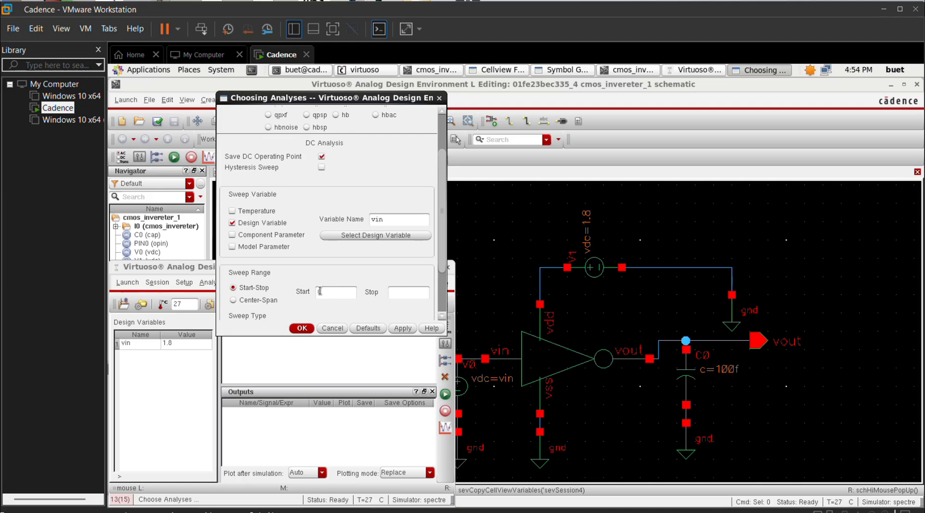
pyautogui.click(320, 290)
pyautogui.write('0')
pyautogui.click(402, 329)
pyautogui.click(302, 328)
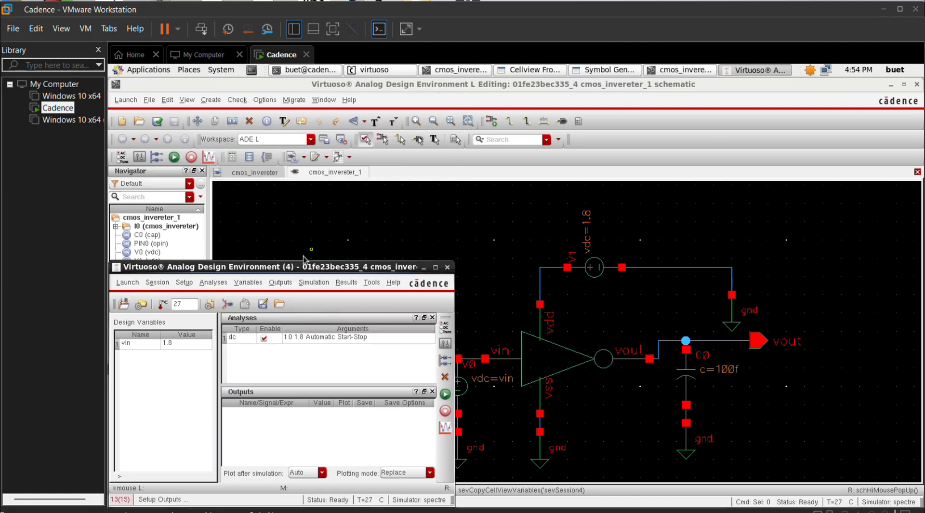
# Step: Select the vout net on the schematic as a plotted output, then netlist and run
pyautogui.click(279, 283)
pyautogui.moveTo(312, 268)
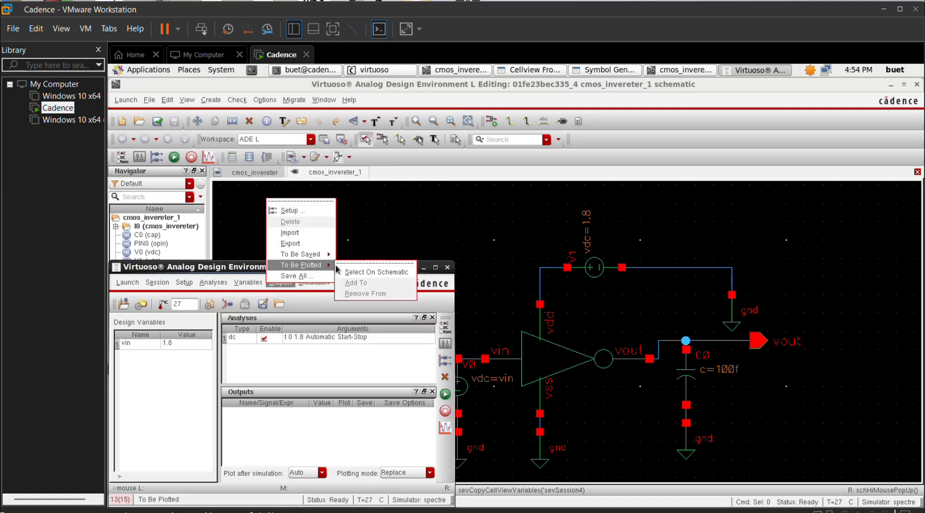
pyautogui.click(376, 272)
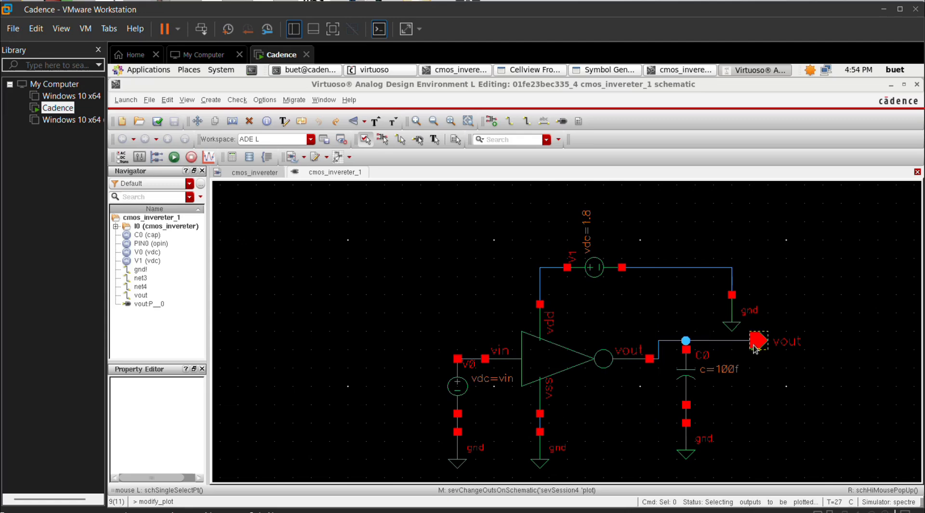
pyautogui.click(723, 344)
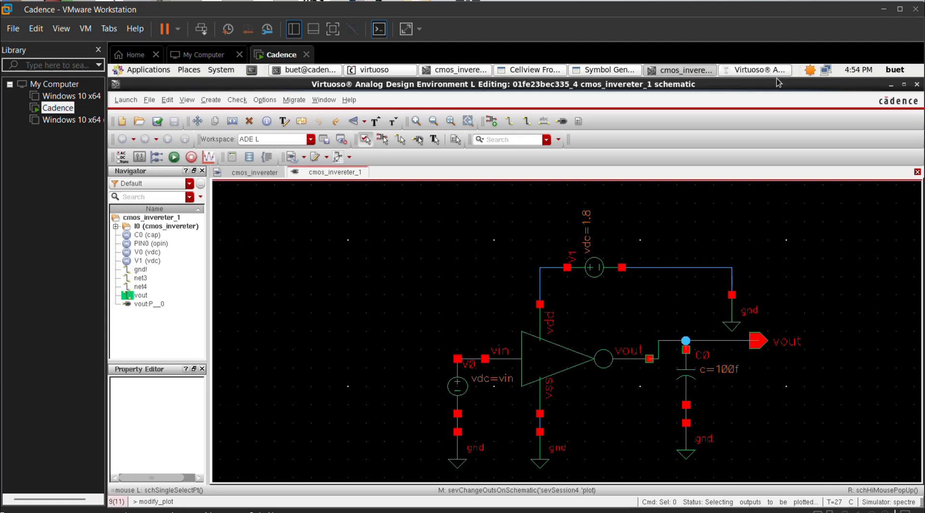
pyautogui.click(759, 69)
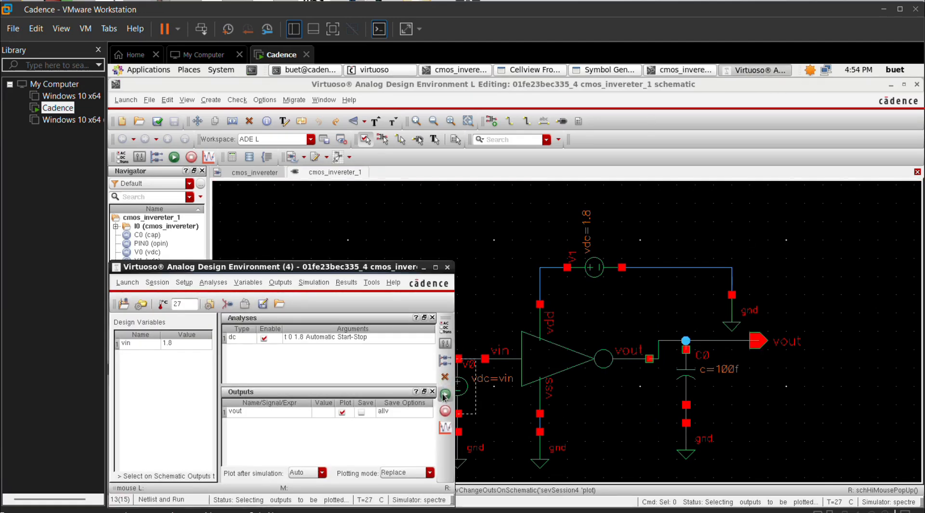
pyautogui.click(444, 393)
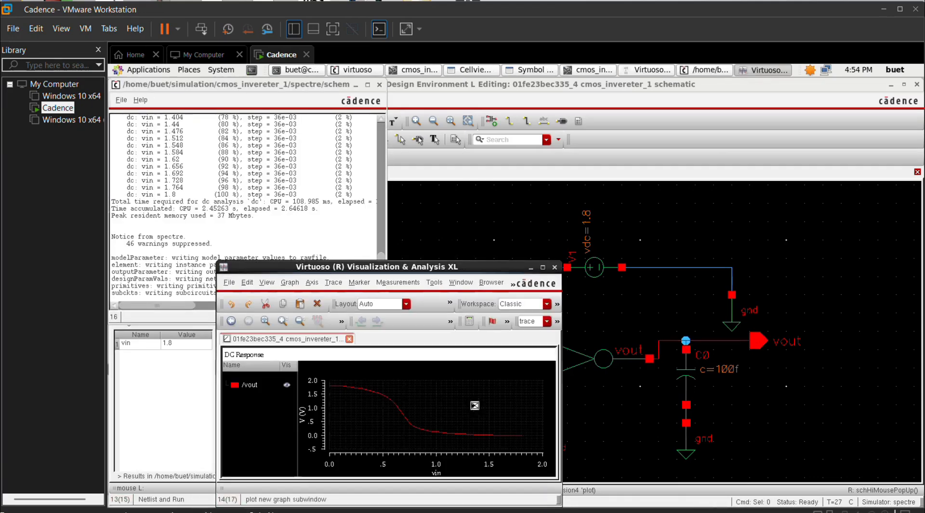
# Step: Maximize the waveform window, then delete the V0 vdc source from the inverter input
pyautogui.click(543, 266)
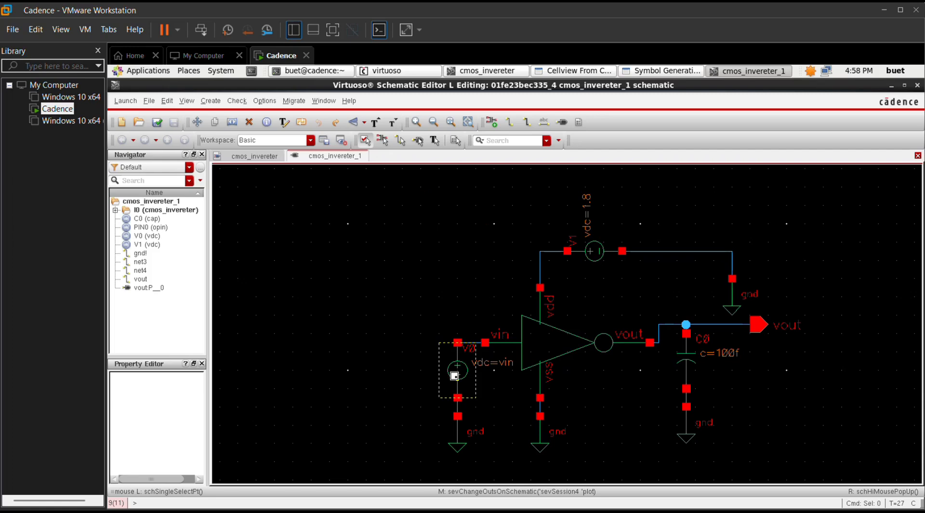
pyautogui.press('Delete')
pyautogui.click(454, 376)
pyautogui.press('Escape')
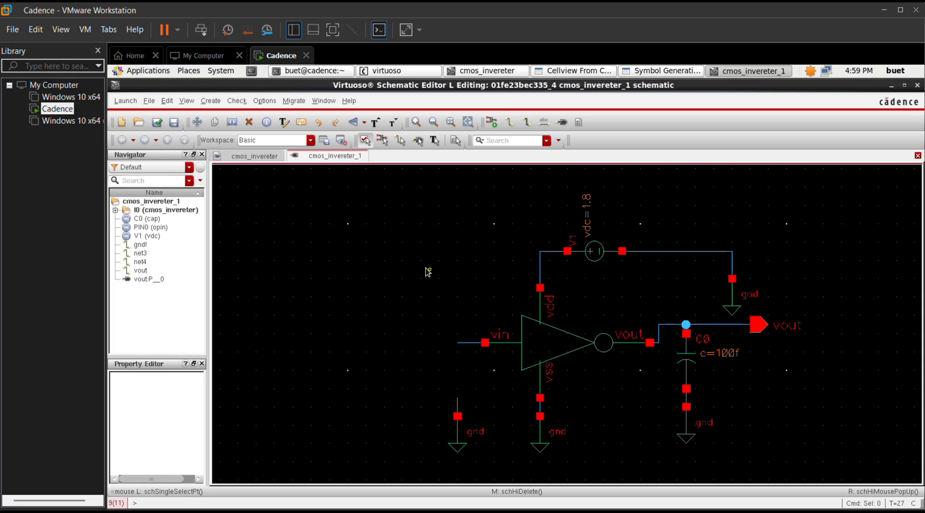
# Step: Place an analogLib vpulse source at the vin wire end, connected to ground
pyautogui.press('i')
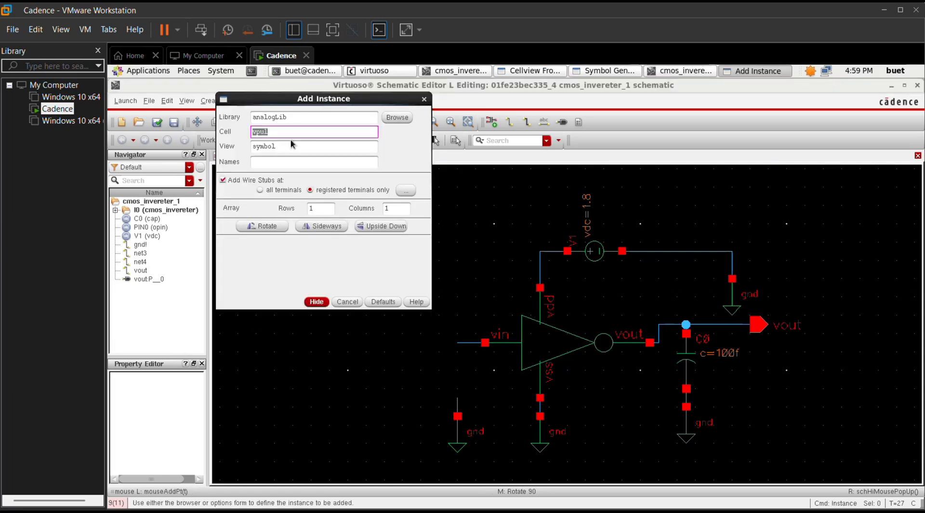
pyautogui.write('se')
pyautogui.press('BackSpace')
pyautogui.click(316, 301)
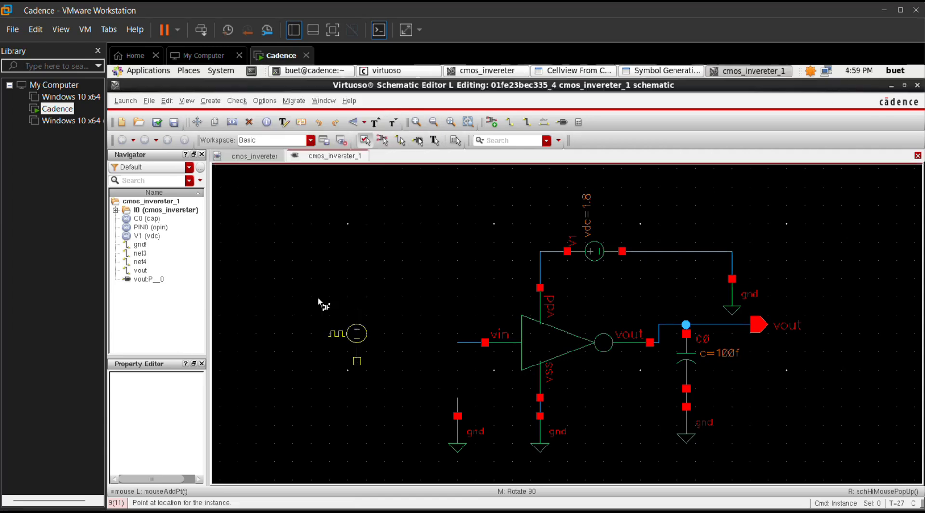
pyautogui.click(457, 342)
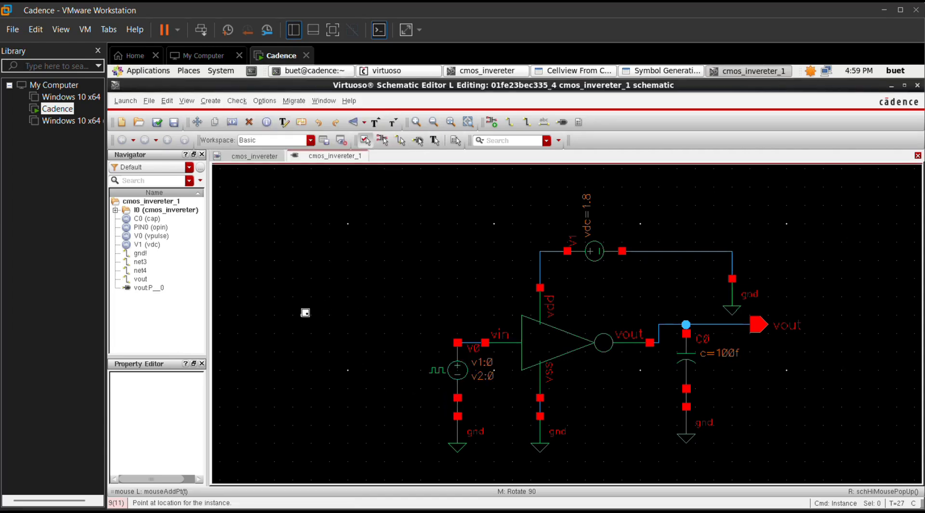
pyautogui.press('Escape')
# Step: Set V0's Voltage 2 to 1.8V with a 20n period and pulse width
pyautogui.rightClick(456, 388)
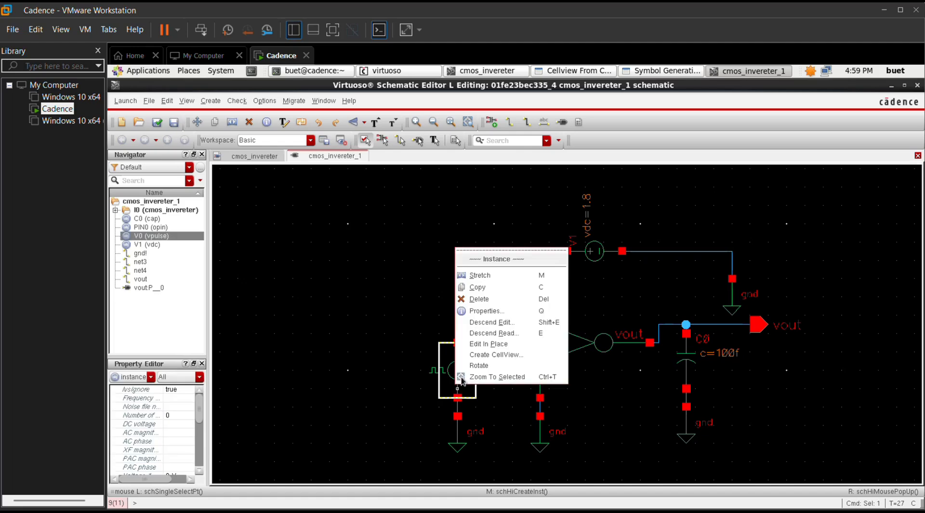
pyautogui.click(487, 311)
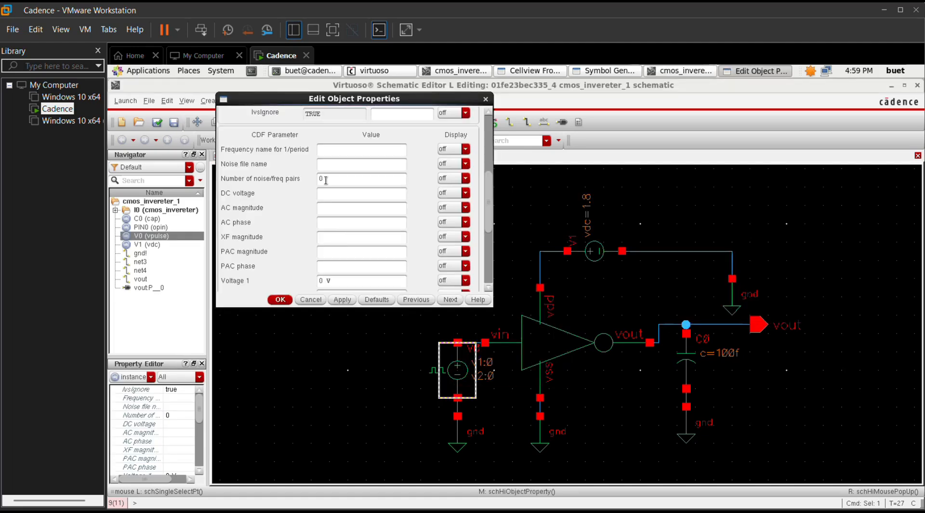
pyautogui.scroll(-5, 317, 195)
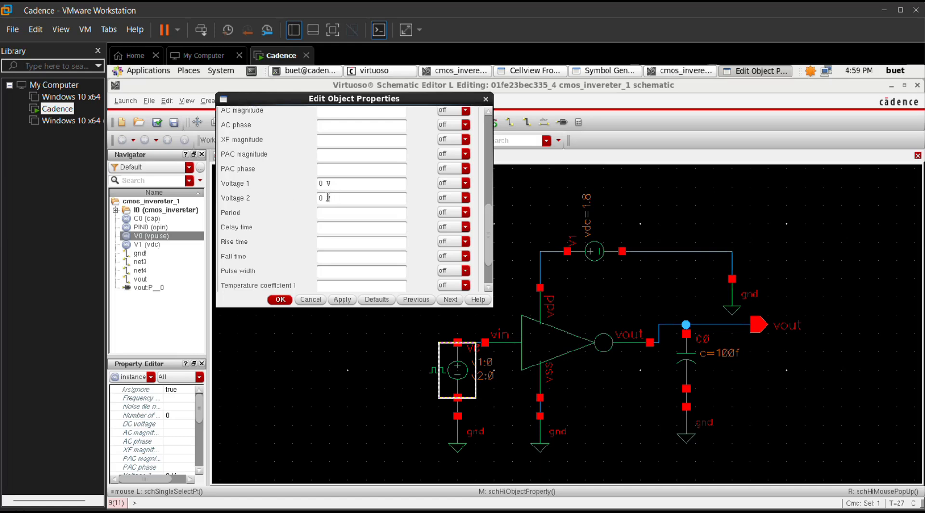
pyautogui.press('BackSpace')
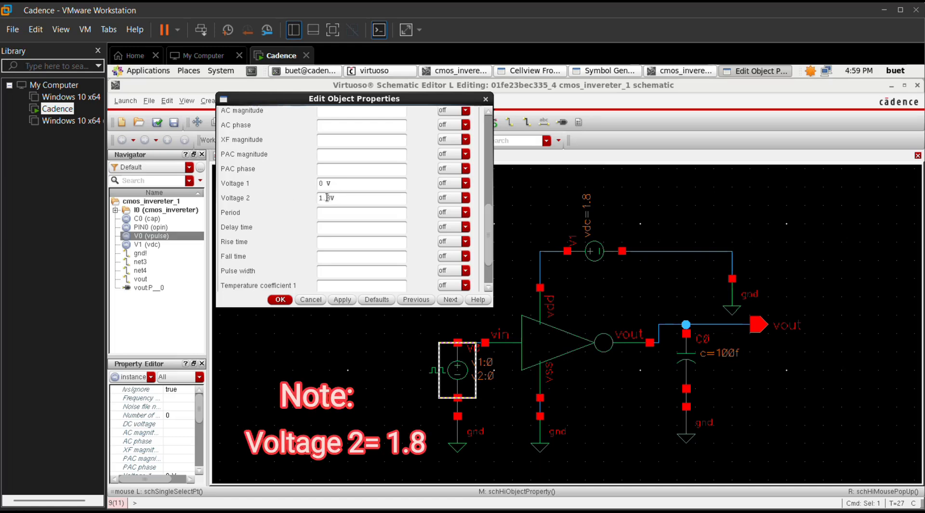
pyautogui.scroll(-3, 328, 197)
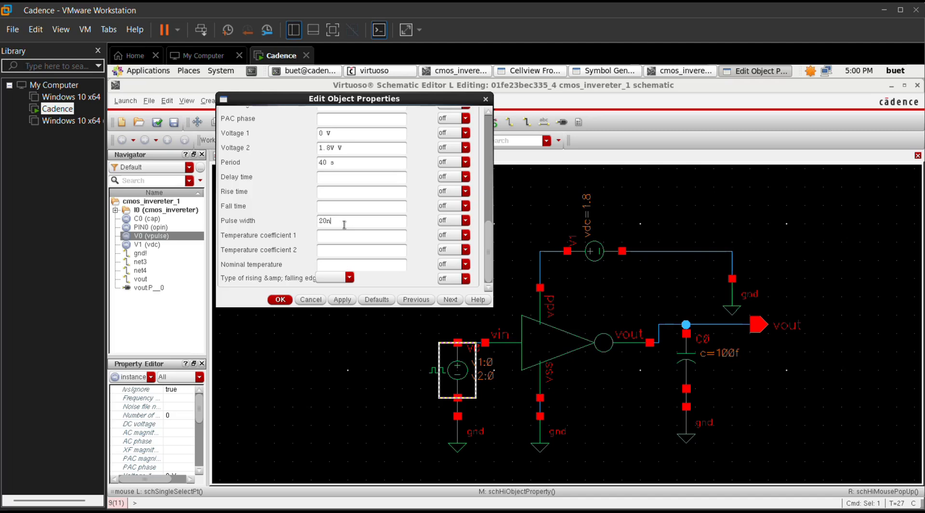
pyautogui.click(354, 300)
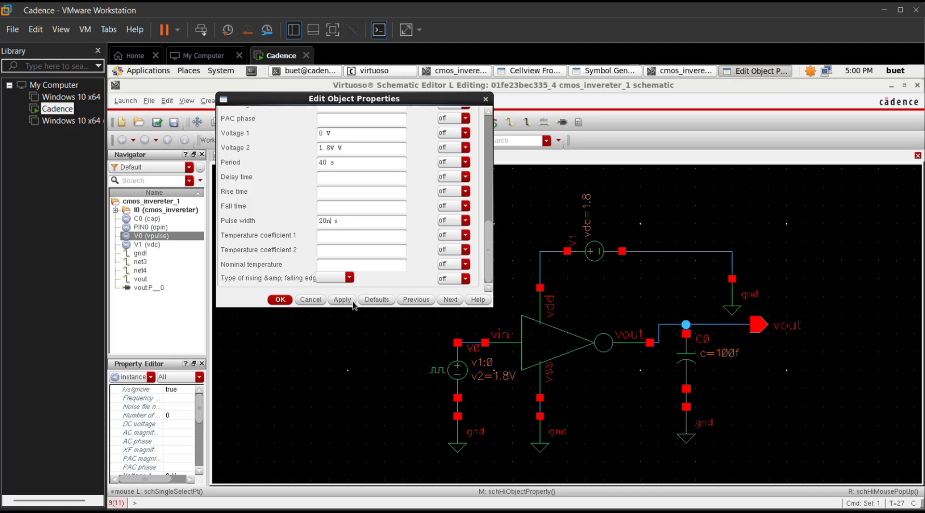
pyautogui.click(281, 299)
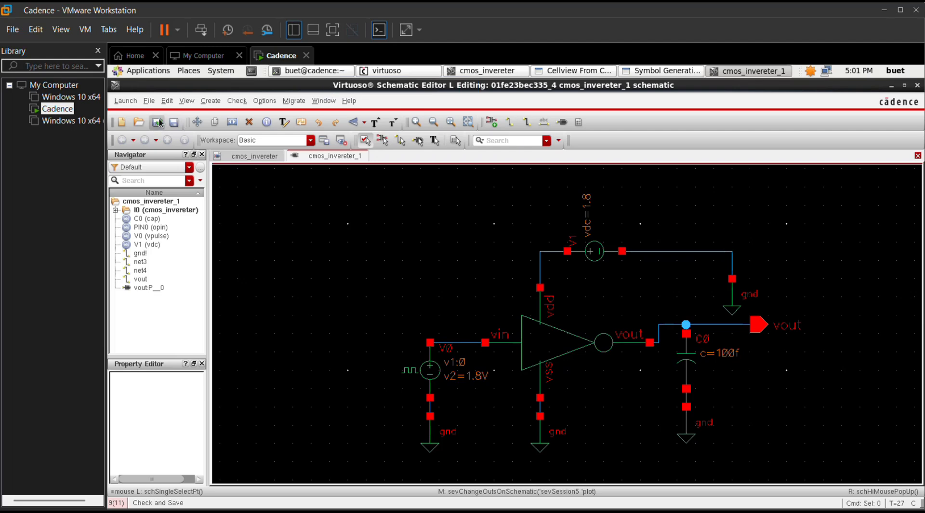
# Step: Relaunch ADE L for the inverter and bring up the analysis choices
pyautogui.click(125, 101)
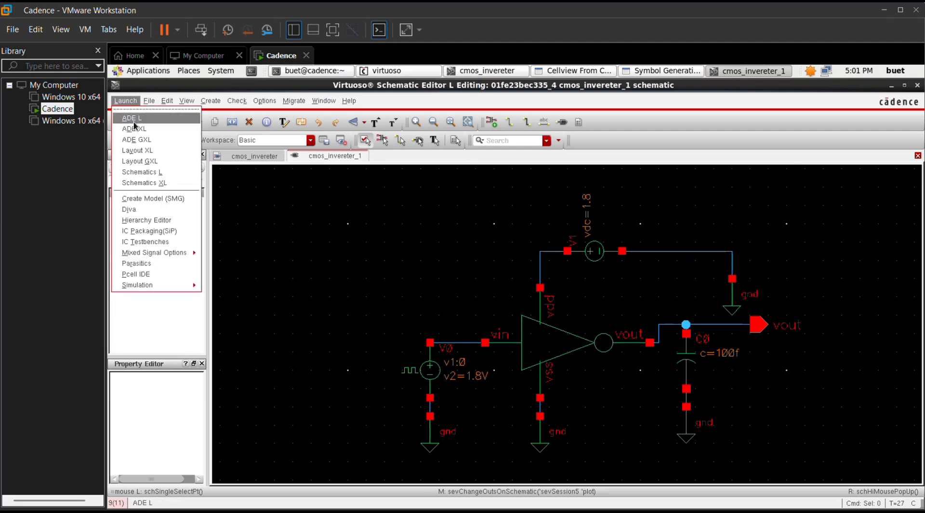
pyautogui.click(133, 119)
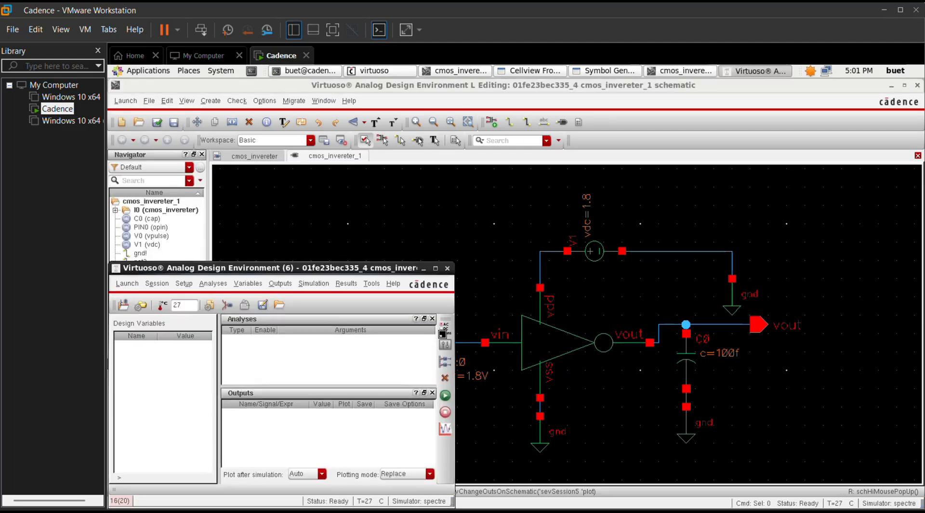
pyautogui.click(446, 329)
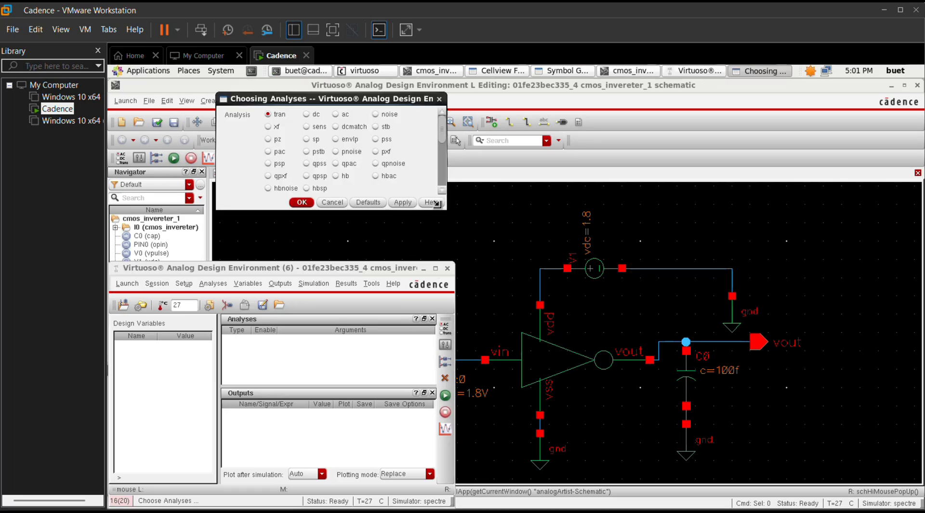
# Step: Add a tran analysis with a 100n stop time and moderate accuracy
pyautogui.moveTo(436, 204); pyautogui.dragTo(466, 338)
pyautogui.click(275, 222)
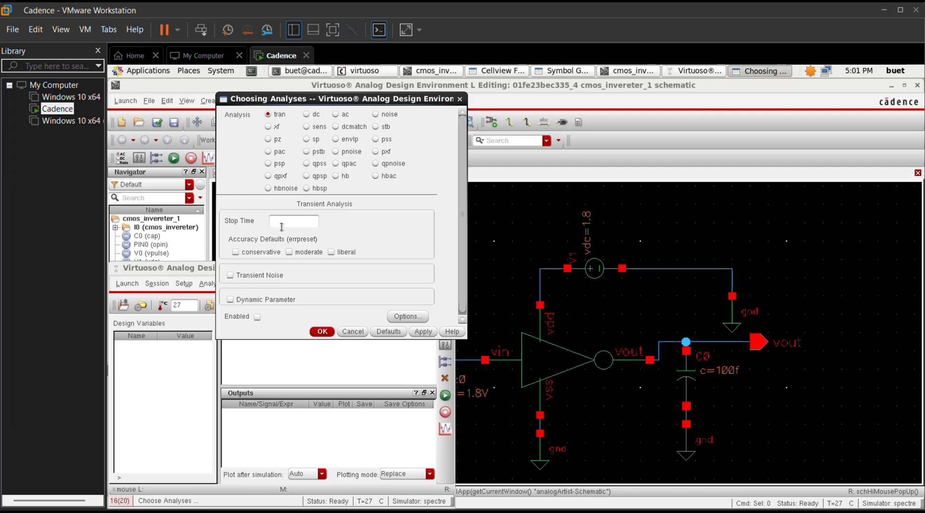
pyautogui.write('100n')
pyautogui.click(289, 252)
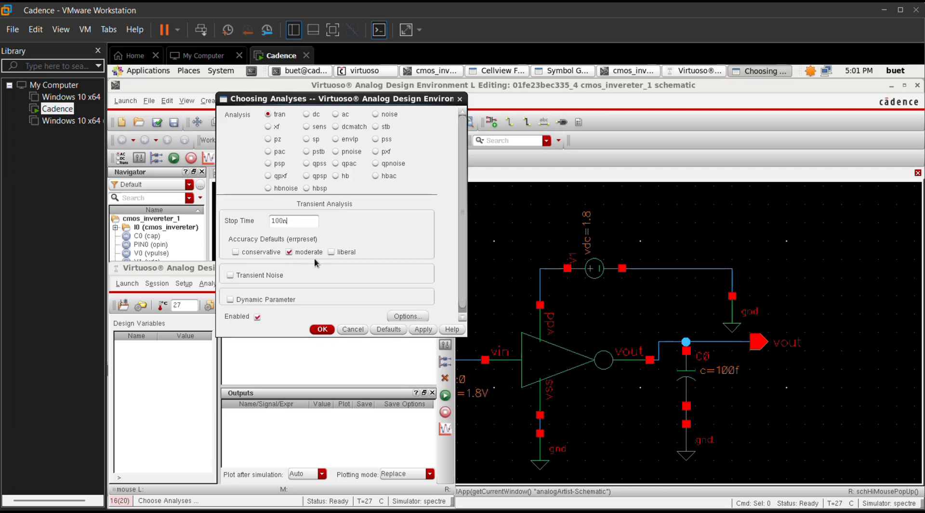
pyautogui.click(423, 329)
pyautogui.click(323, 329)
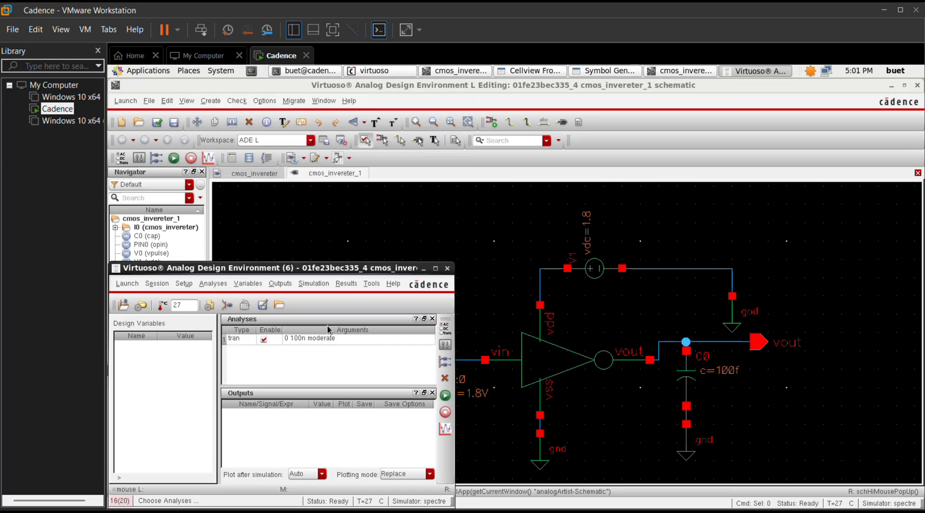
pyautogui.click(278, 284)
# Step: Select the input net and vout on the schematic as plotted outputs, then run the transient simulation
pyautogui.moveTo(303, 266)
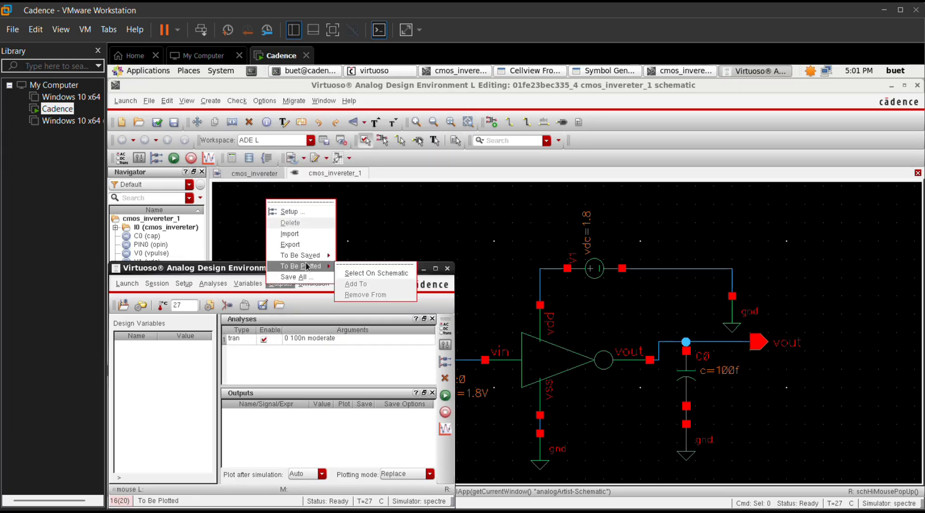
pyautogui.click(374, 273)
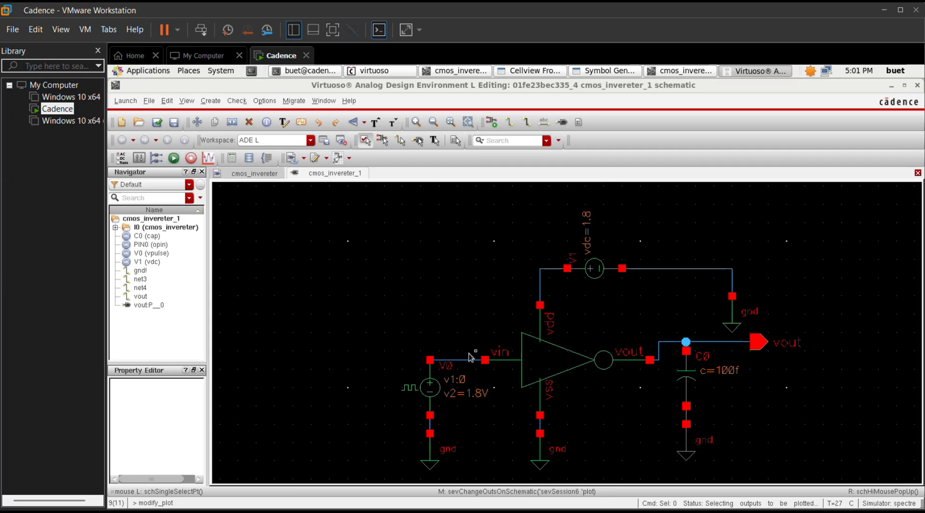
pyautogui.click(457, 359)
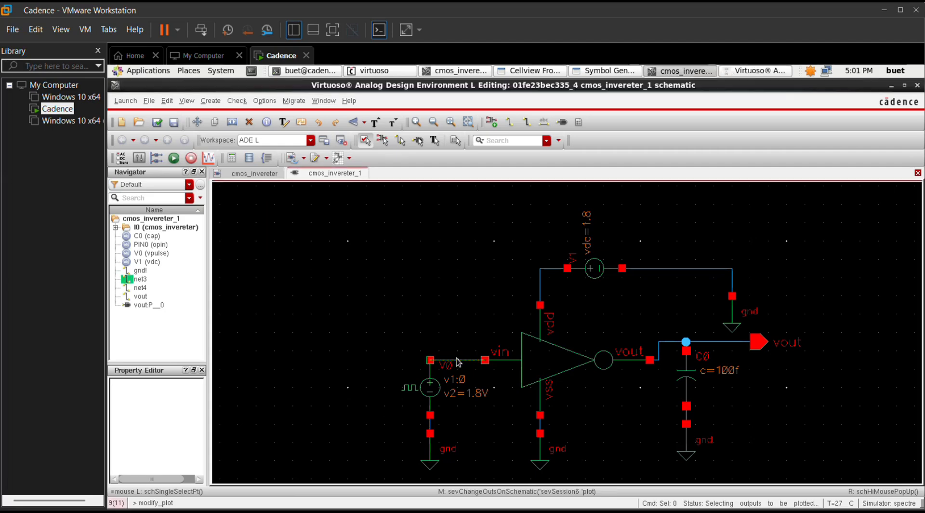
pyautogui.click(715, 341)
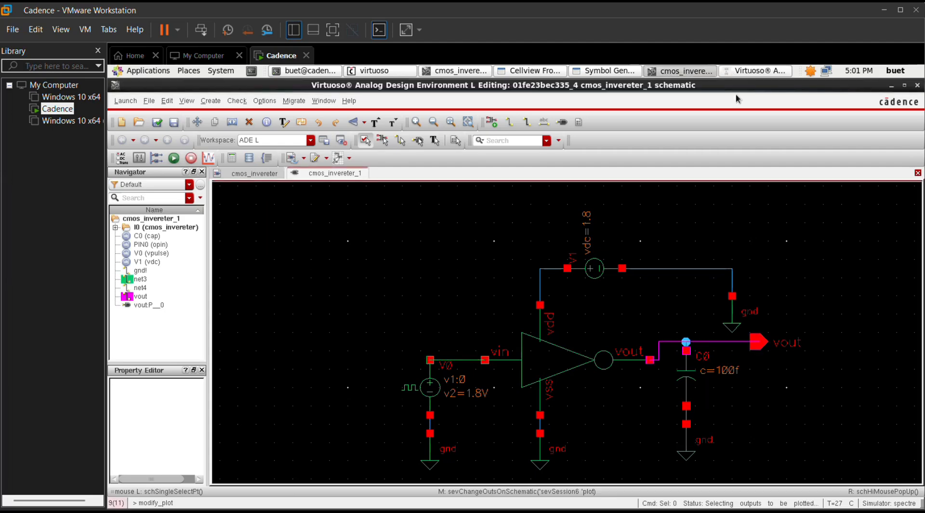
pyautogui.click(739, 71)
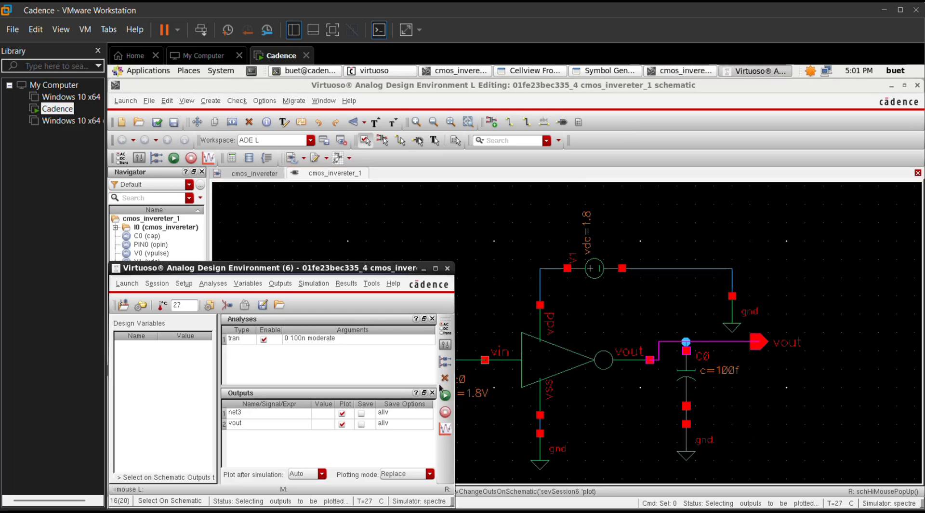
pyautogui.click(446, 396)
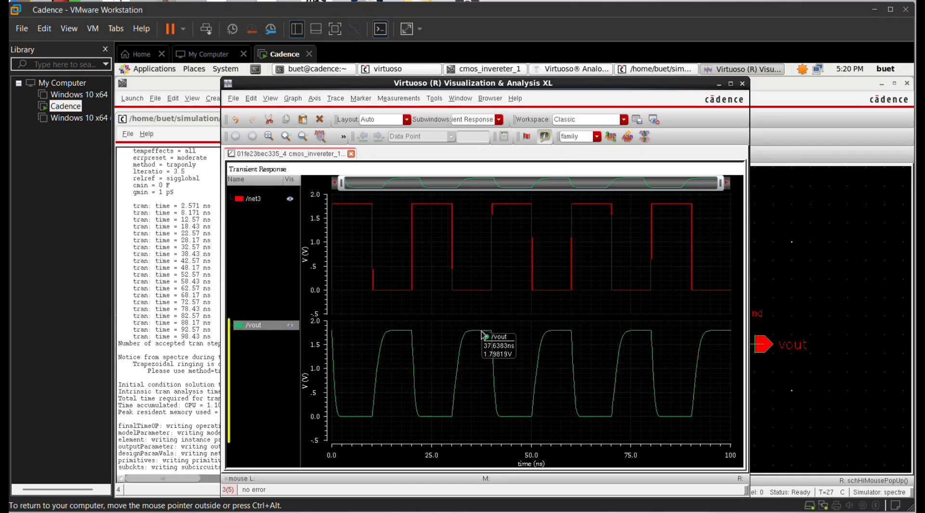
# Step: Send the vout waveform to the calculator, clear the buffer, and search functions for 'rise'
pyautogui.rightClick(483, 337)
pyautogui.moveTo(530, 205)
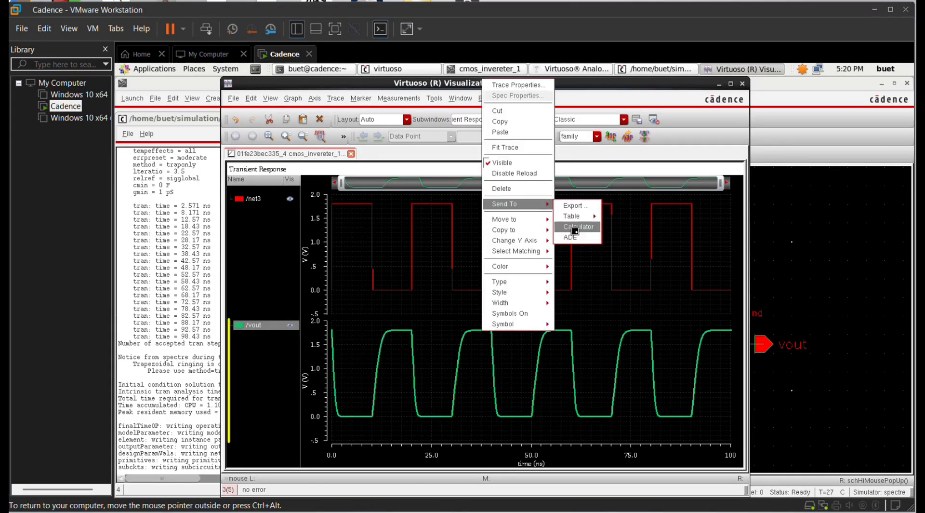
pyautogui.click(576, 227)
pyautogui.moveTo(273, 178); pyautogui.dragTo(168, 176)
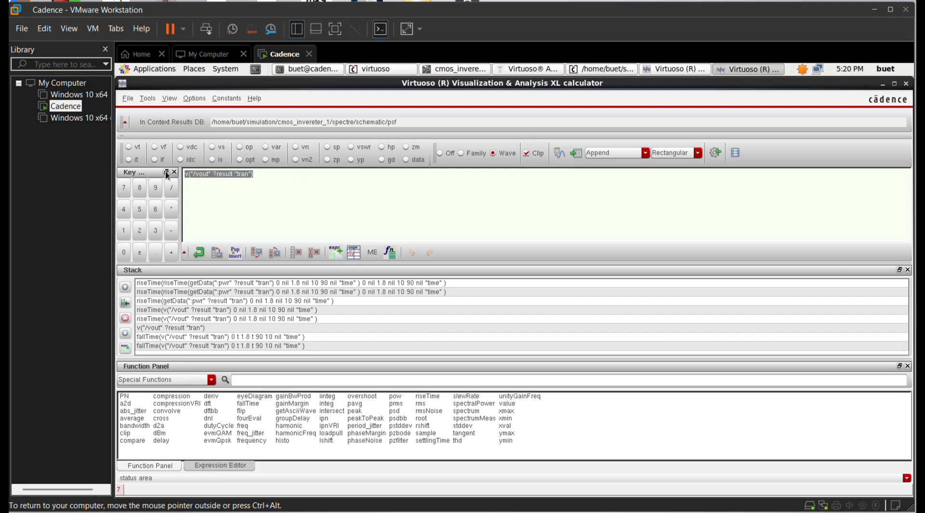
pyautogui.press('BackSpace')
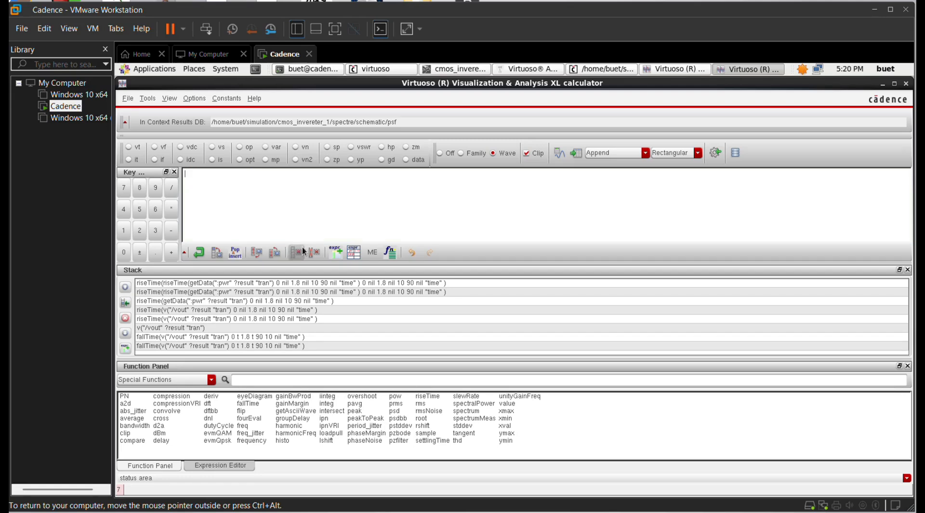
pyautogui.click(276, 379)
pyautogui.write('rise')
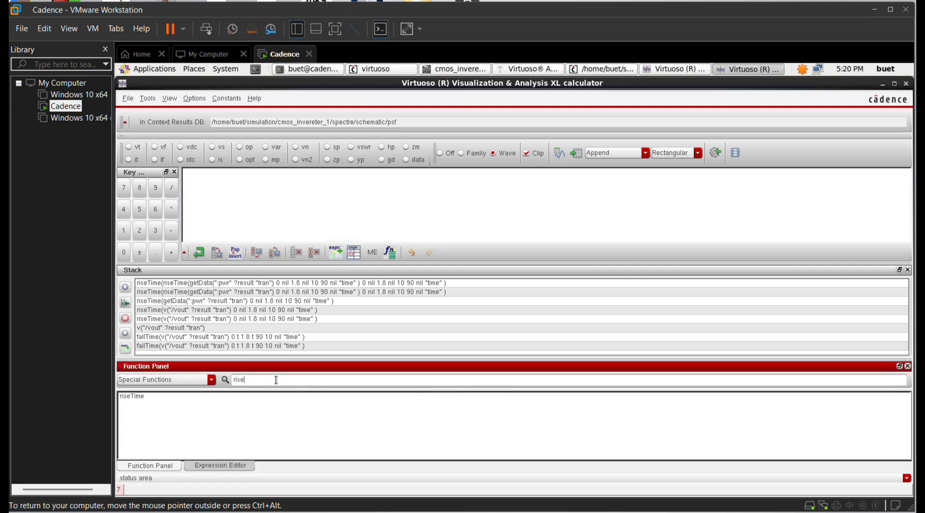
# Step: Build vout's 10–90% riseTime over 0 to 1.8 and evaluate it to 2.375E-9 in a table
pyautogui.click(132, 400)
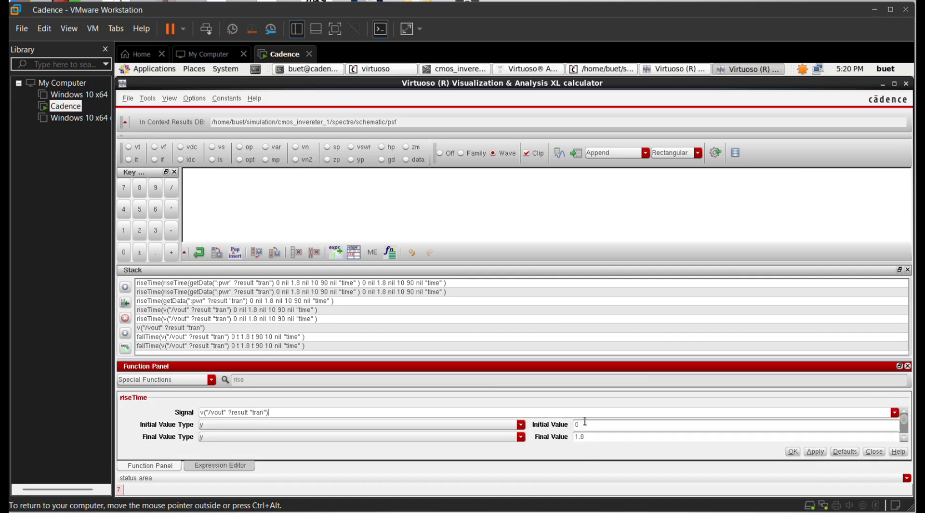
pyautogui.scroll(-2, 905, 431)
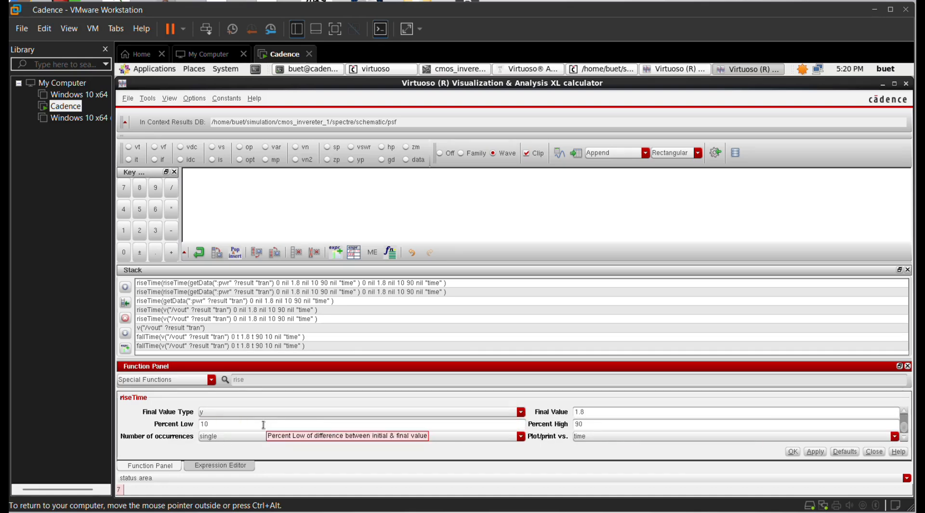
pyautogui.click(814, 451)
pyautogui.click(792, 451)
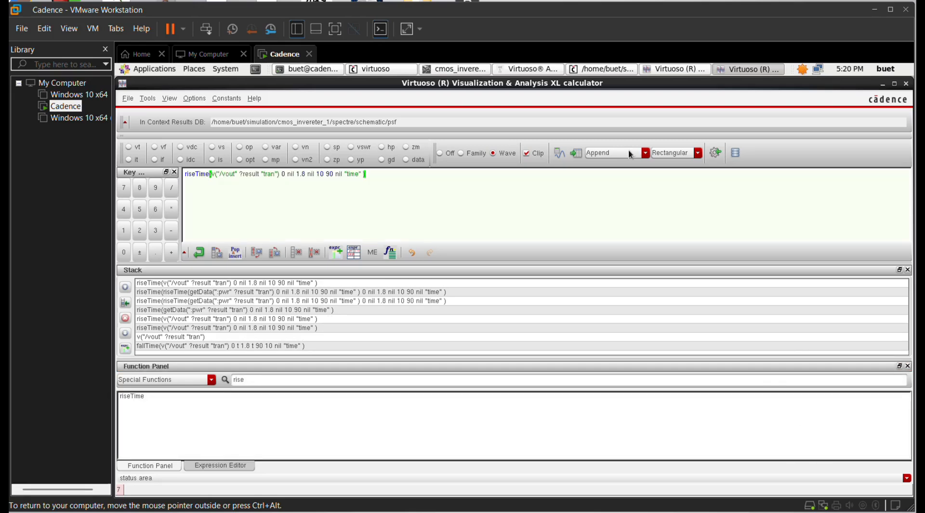
pyautogui.click(580, 154)
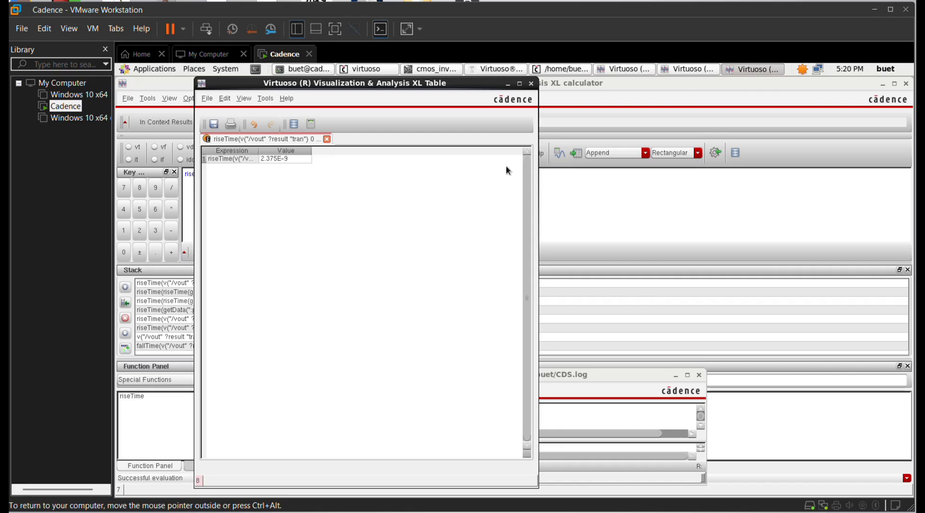
pyautogui.click(715, 155)
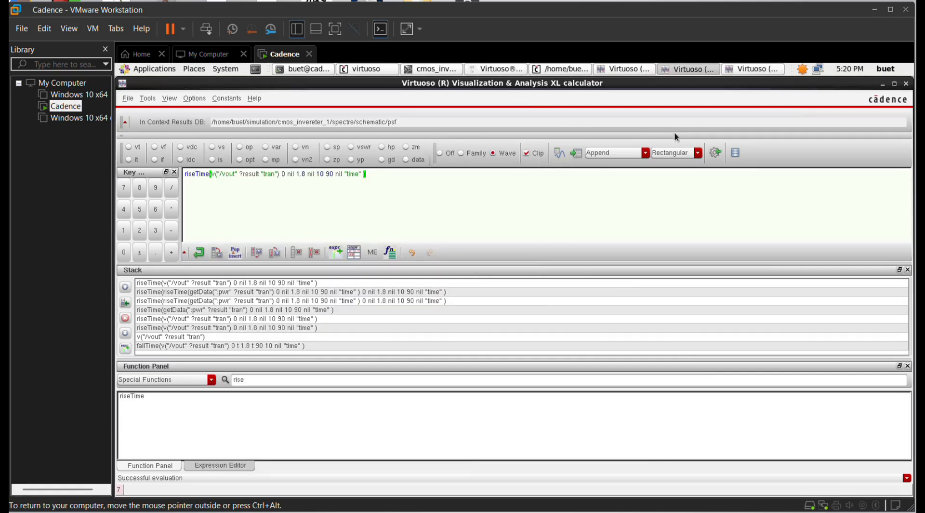
pyautogui.click(615, 71)
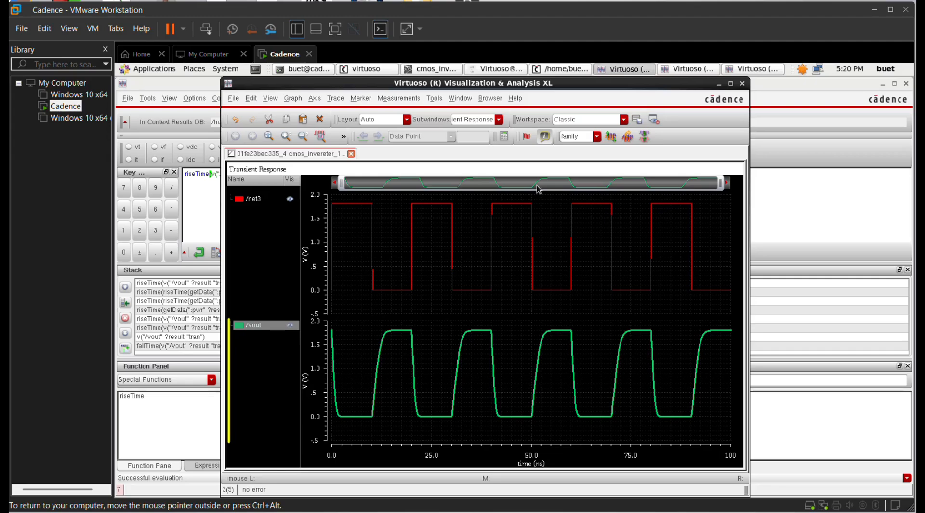
# Step: Send vout to the calculator again, clear the buffer, and search functions for 'fall'
pyautogui.rightClick(472, 331)
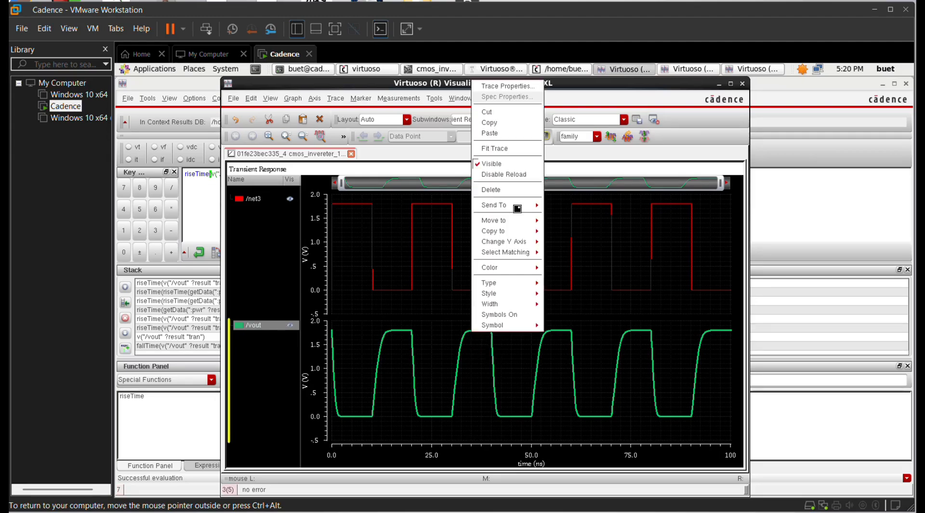
pyautogui.moveTo(520, 205)
pyautogui.click(564, 229)
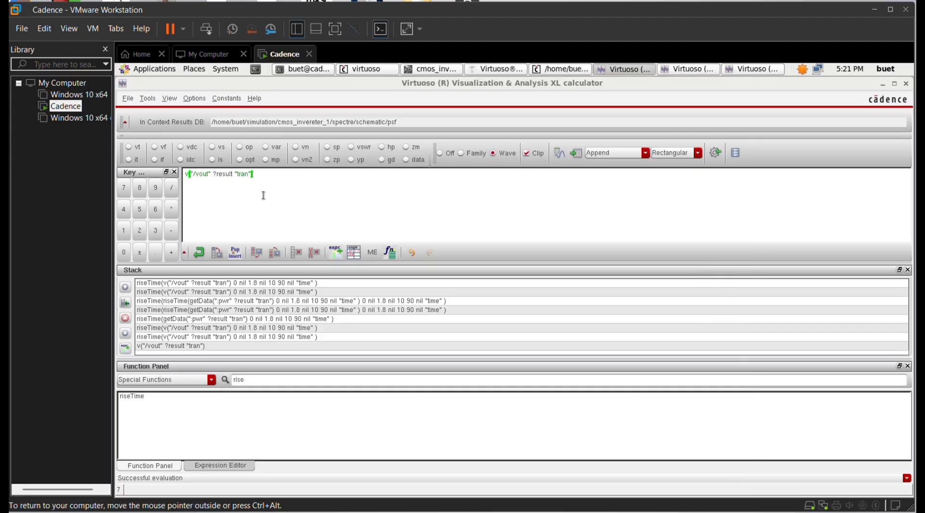
pyautogui.moveTo(263, 196); pyautogui.dragTo(147, 159)
pyautogui.hotkey('ctrl', 'c')
pyautogui.press('BackSpace')
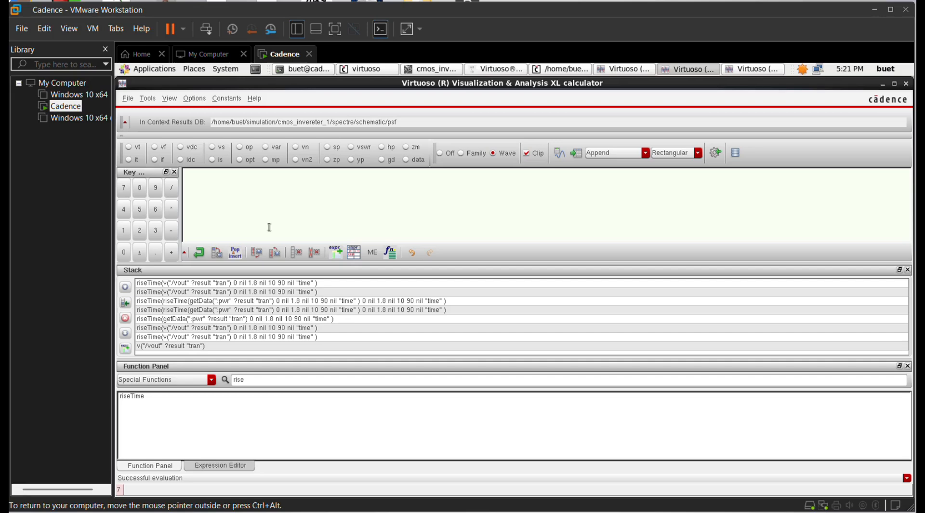
pyautogui.moveTo(251, 382); pyautogui.dragTo(234, 381)
pyautogui.press('BackSpace')
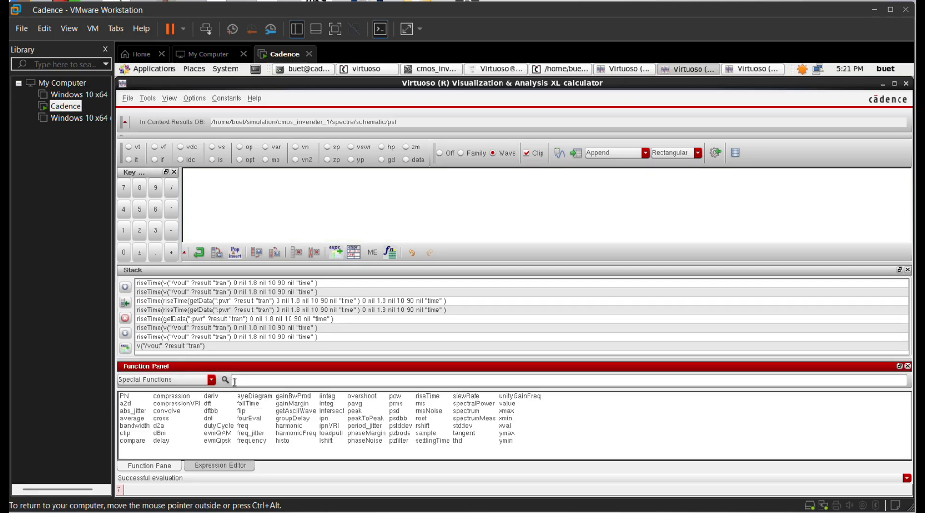
pyautogui.write('fall')
# Step: Build fallTime with signal v("/vout") and evaluate it to 811.6E-15 in a table
pyautogui.doubleClick(124, 395)
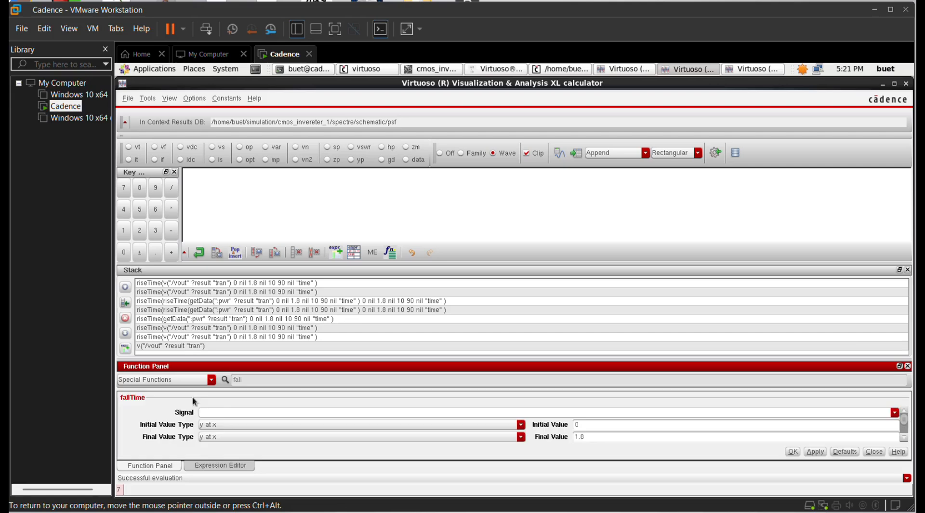
pyautogui.click(222, 414)
pyautogui.hotkey('ctrl', 'v')
pyautogui.click(903, 437)
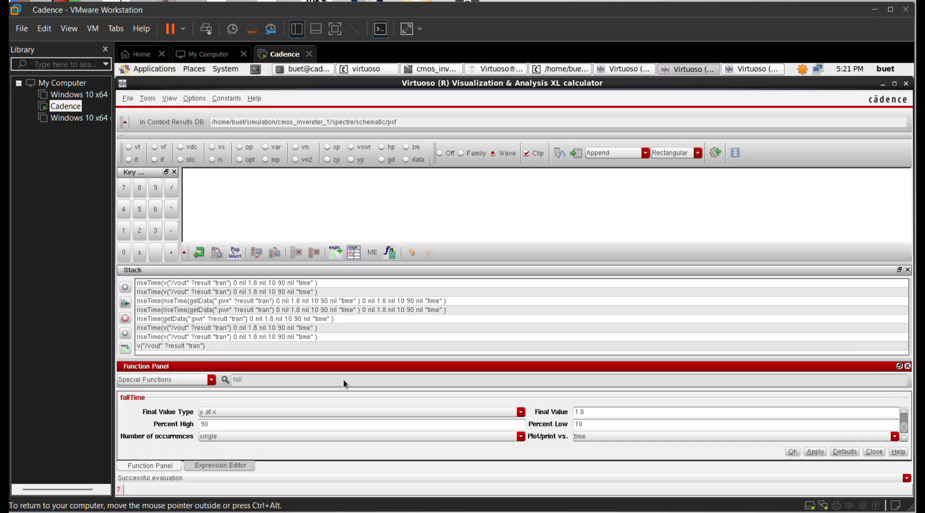
pyautogui.click(816, 451)
pyautogui.click(792, 451)
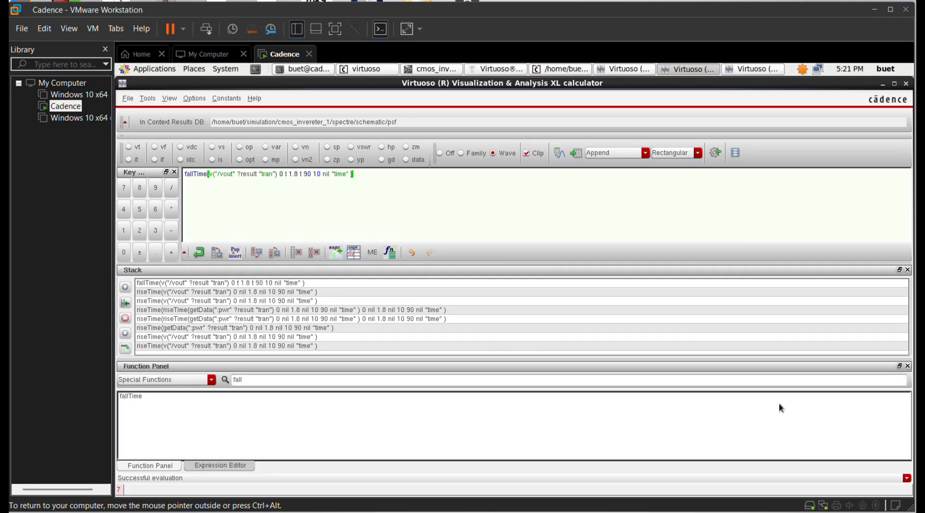
pyautogui.click(559, 152)
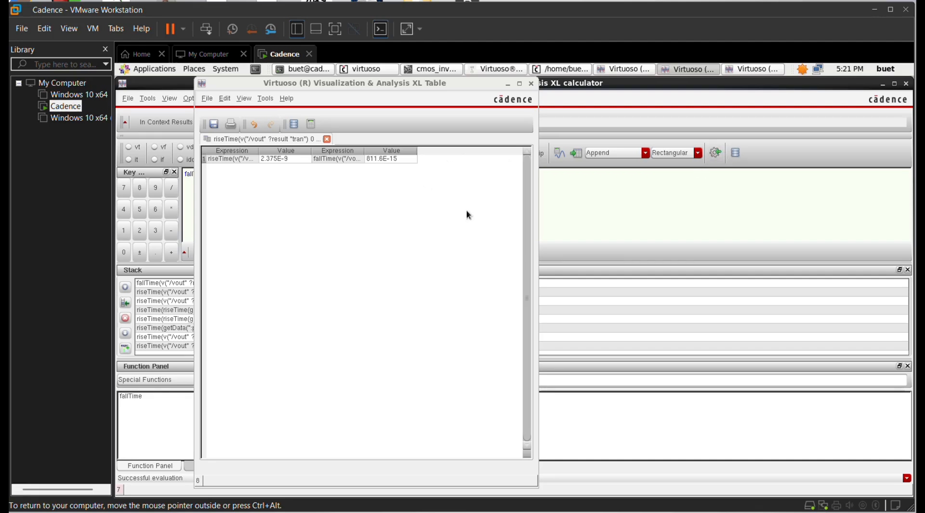
pyautogui.click(503, 70)
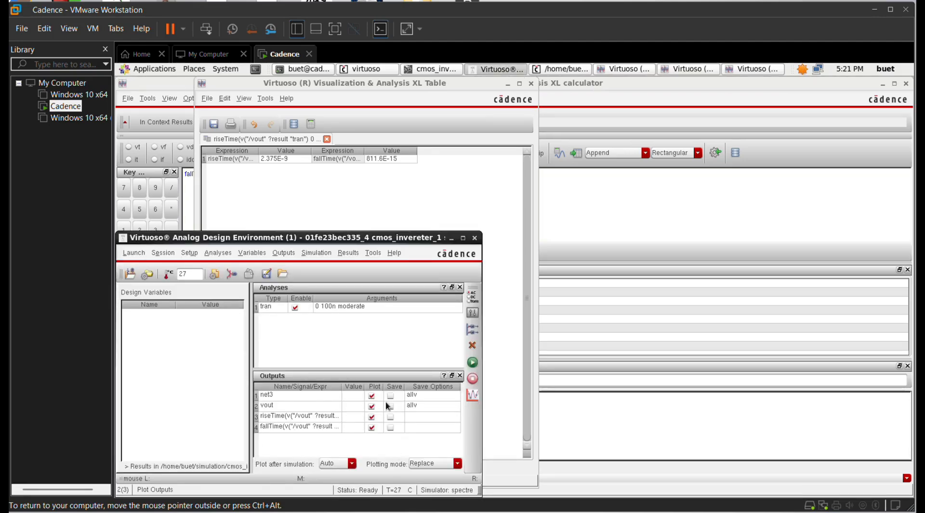
# Step: Rerun the transient simulation, then hide the waveform window and simulation log to return to ADE L
pyautogui.click(475, 363)
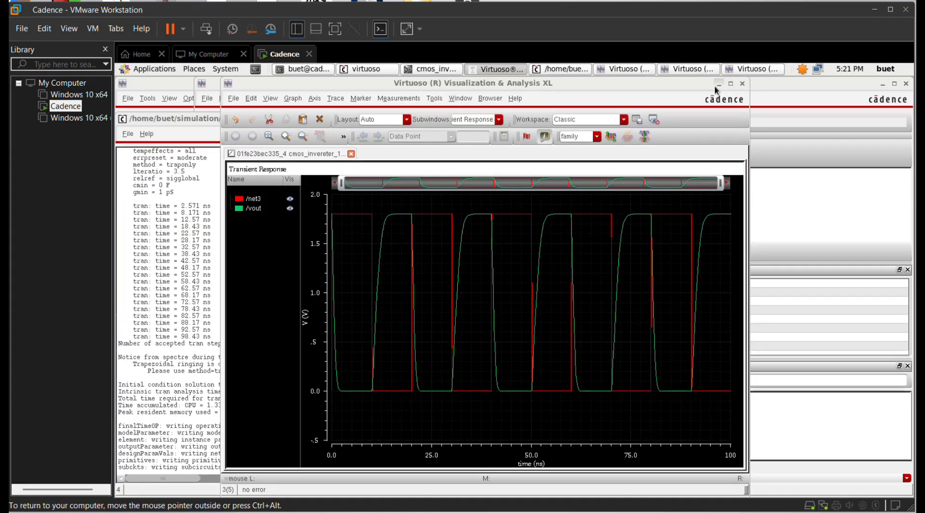
pyautogui.click(717, 84)
pyautogui.click(357, 119)
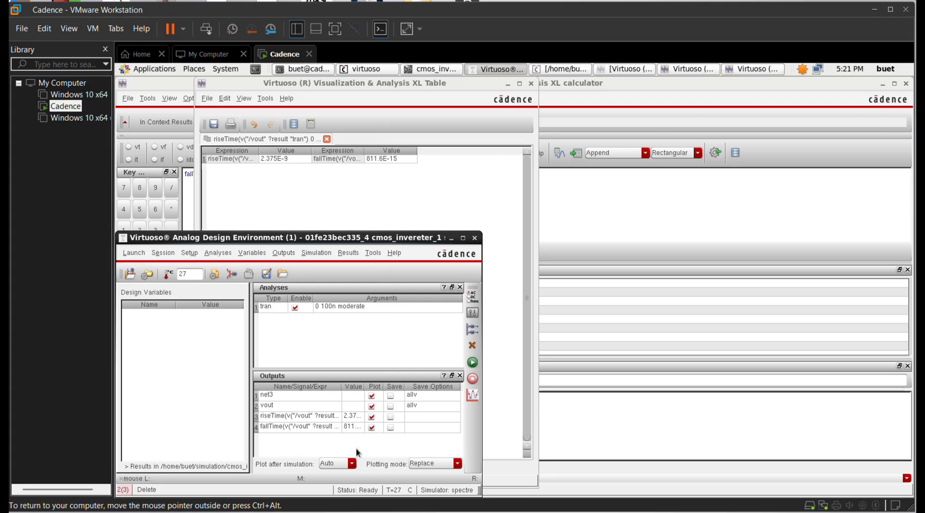
# Step: Rename the riseTime output to tr
pyautogui.click(308, 416)
pyautogui.rightClick(307, 417)
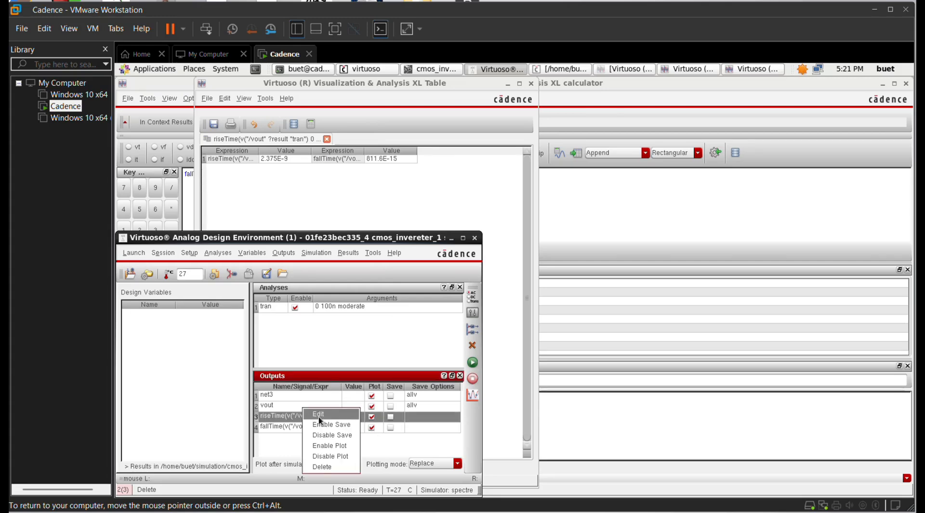
pyautogui.click(319, 414)
pyautogui.write('tr')
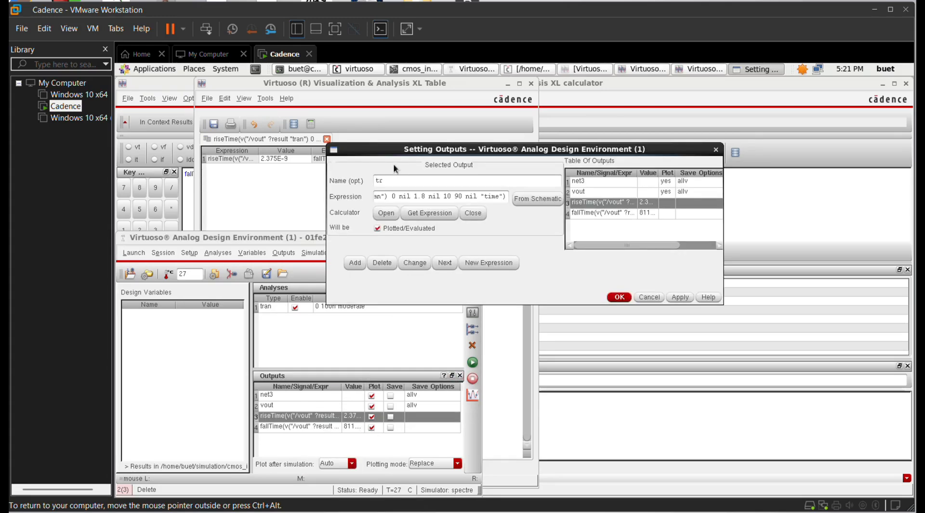
pyautogui.click(679, 296)
pyautogui.click(615, 297)
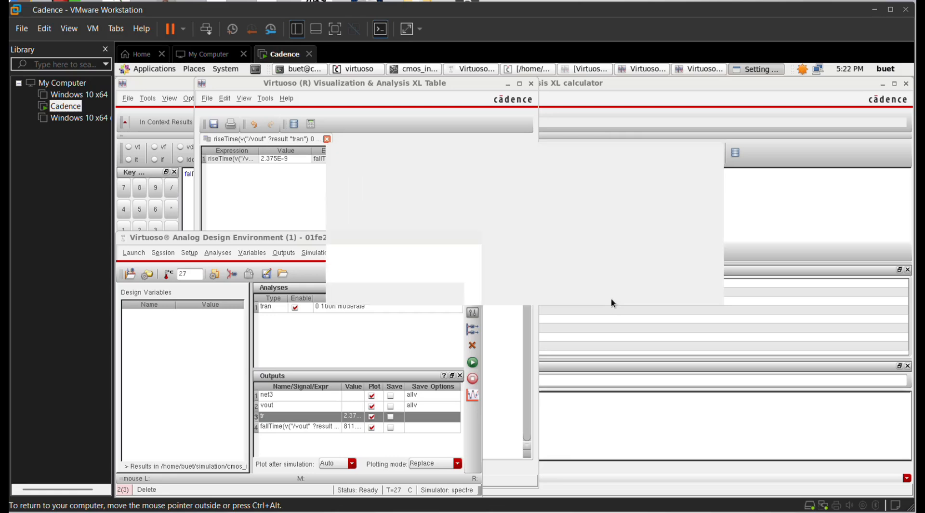
# Step: Rename the fallTime output to tf
pyautogui.click(306, 427)
pyautogui.rightClick(306, 426)
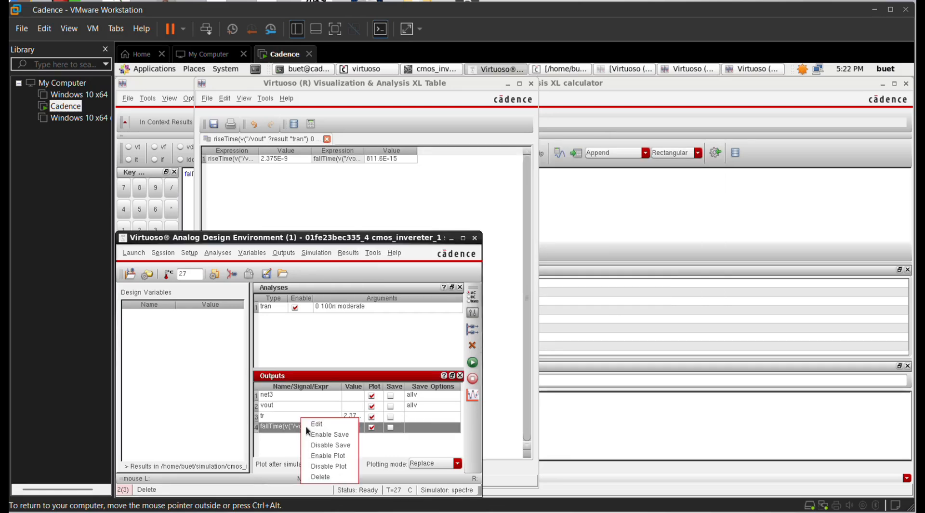
pyautogui.click(319, 431)
pyautogui.write('t')
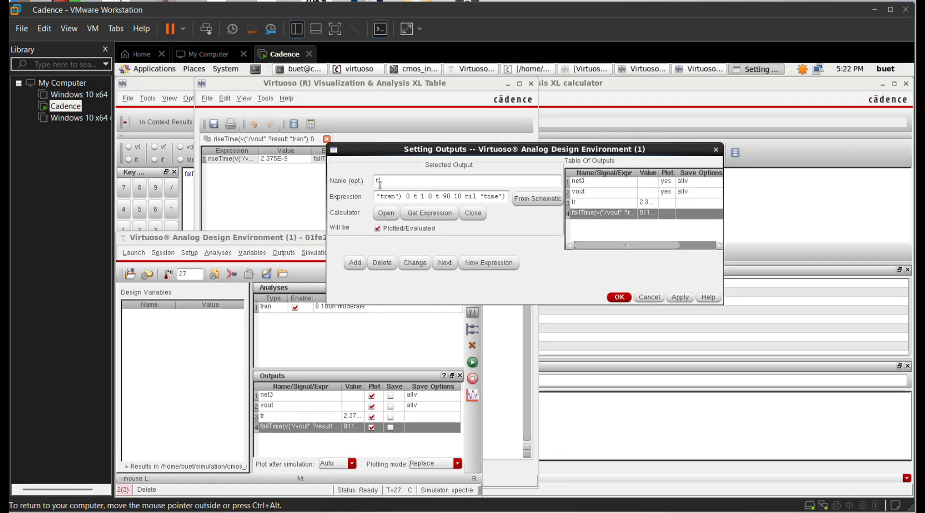
pyautogui.write('f')
pyautogui.click(689, 293)
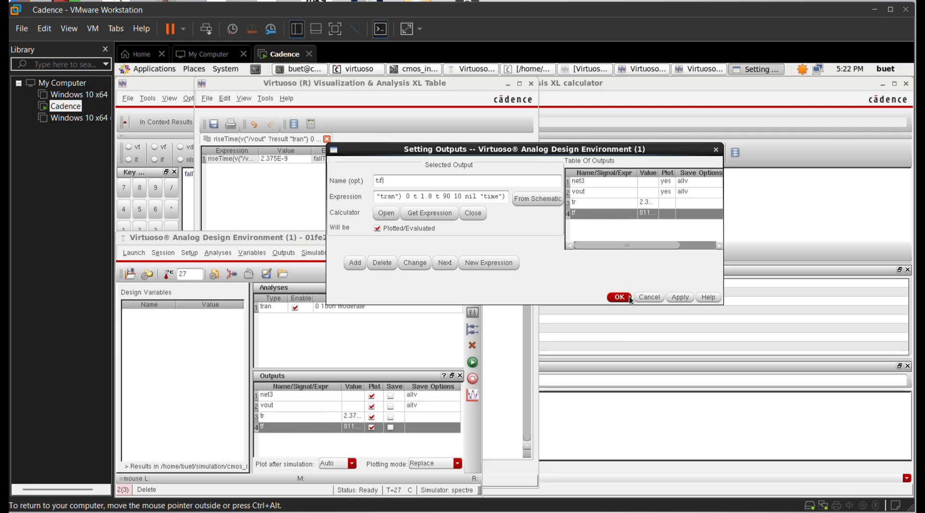
pyautogui.click(628, 296)
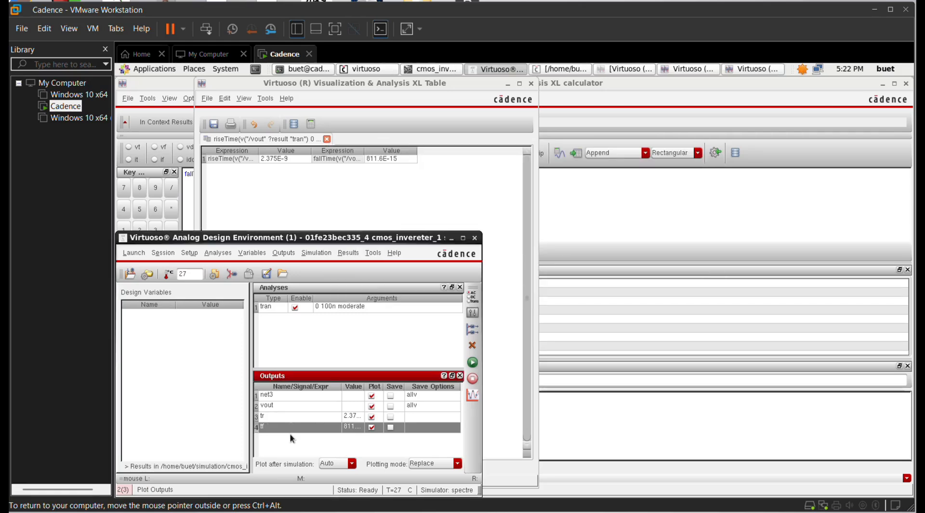
pyautogui.click(292, 440)
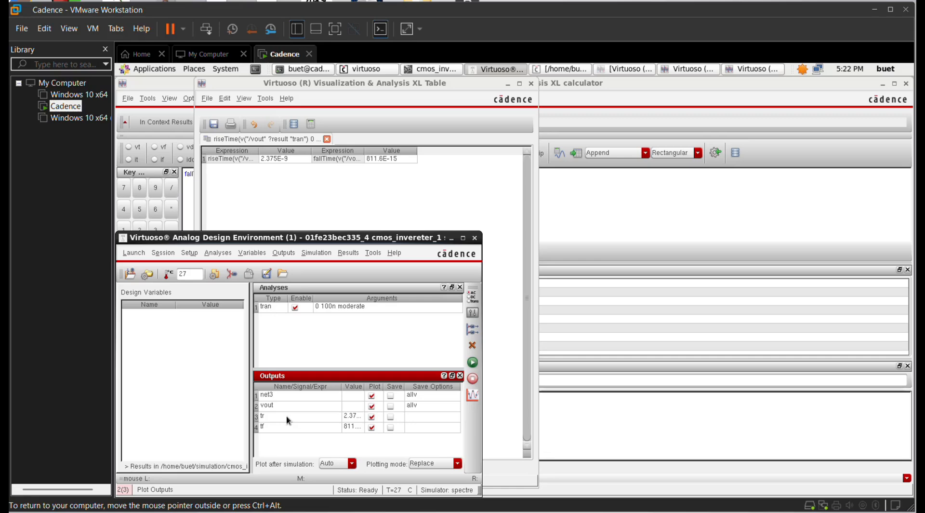
pyautogui.rightClick(286, 416)
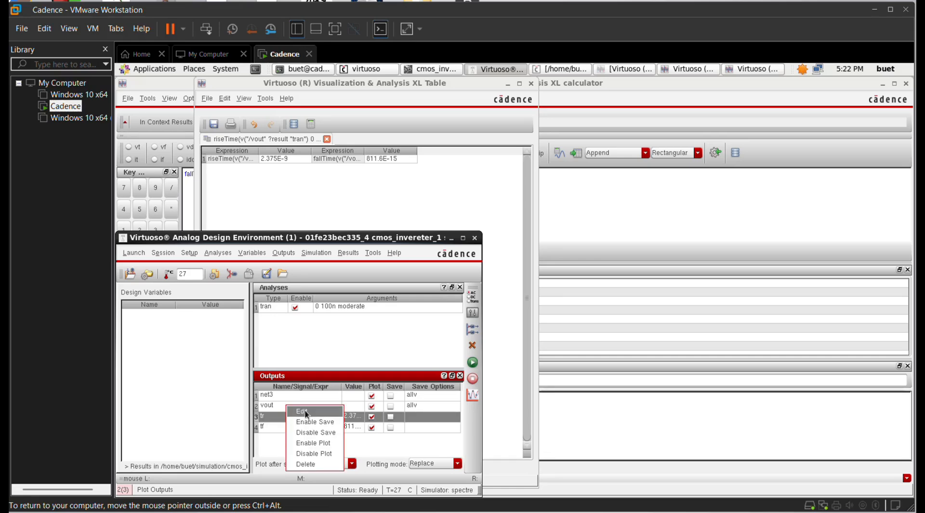
# Step: Create a new output fmax with expression 1/(tr+tf), add it, and rerun the simulation
pyautogui.click(302, 410)
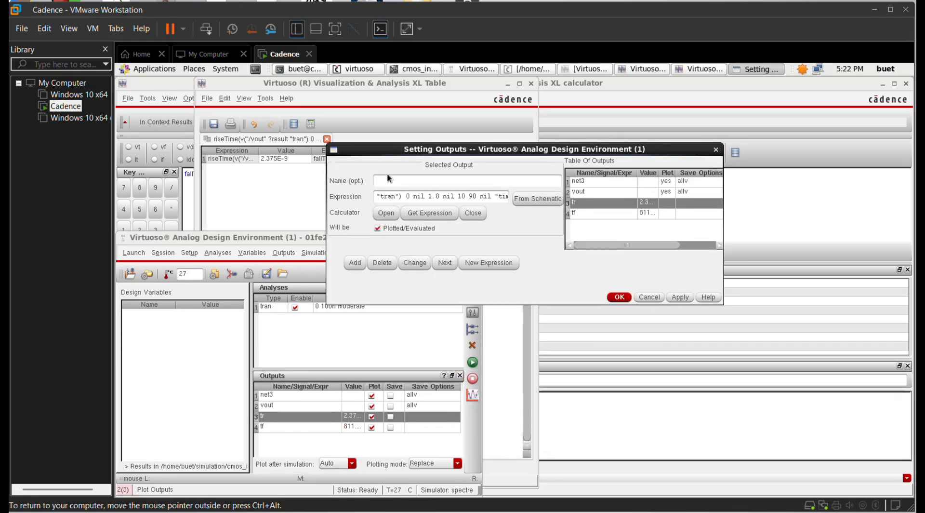
pyautogui.write('fmax')
pyautogui.moveTo(503, 196); pyautogui.dragTo(354, 199)
pyautogui.press('BackSpace')
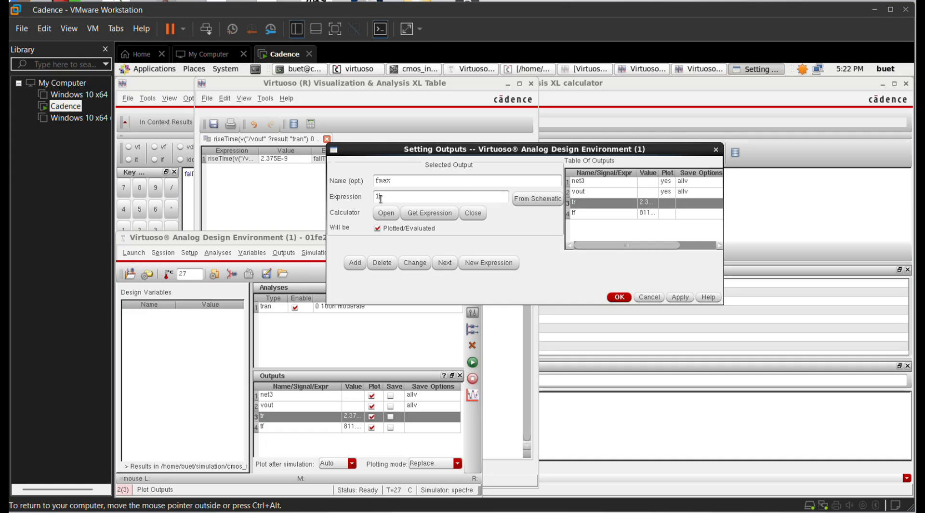
pyautogui.write('1/(tr+tf)')
pyautogui.click(351, 264)
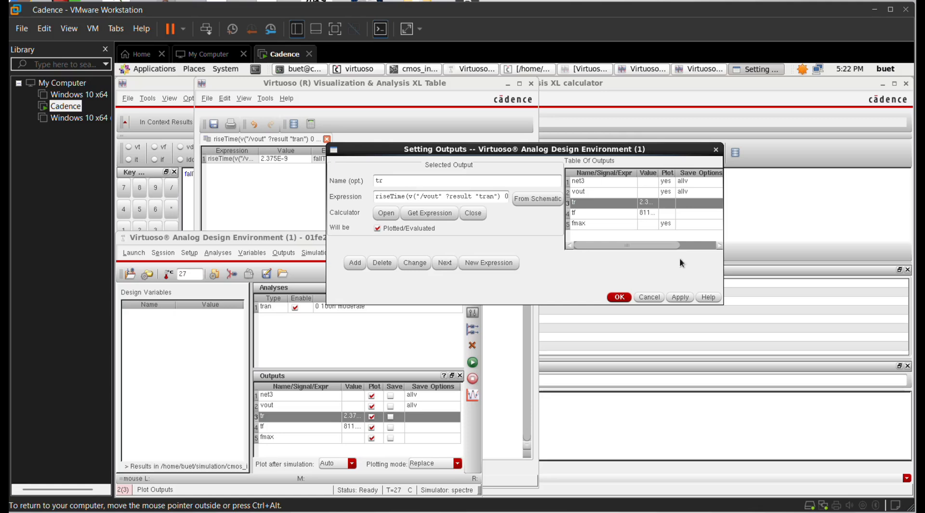
pyautogui.click(621, 296)
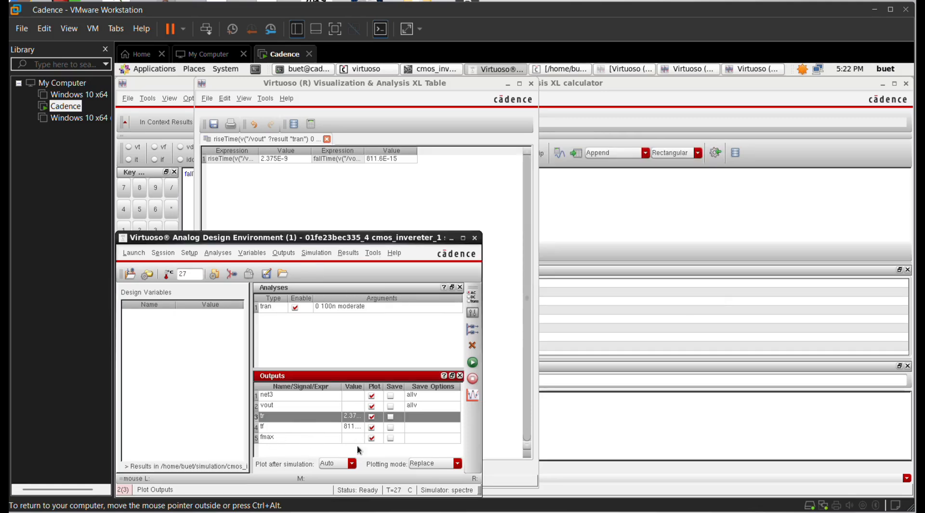
pyautogui.click(472, 362)
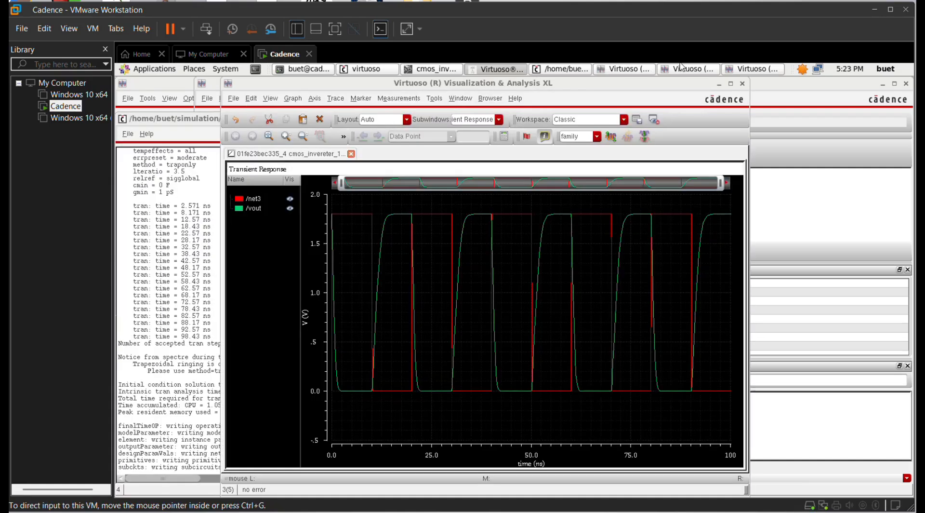
# Step: Define a new output named tp with the expression 0.35*(tr+tf)
pyautogui.click(719, 84)
pyautogui.click(357, 120)
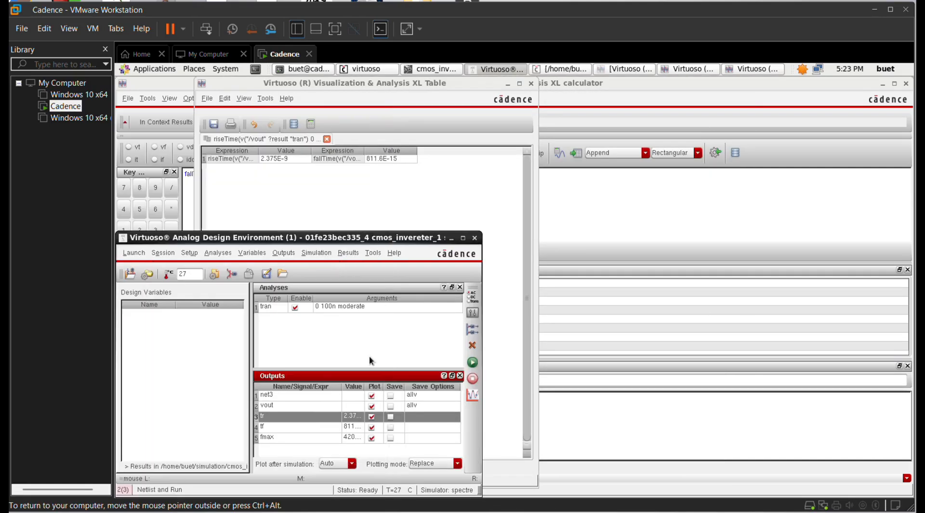
pyautogui.rightClick(309, 416)
pyautogui.click(318, 420)
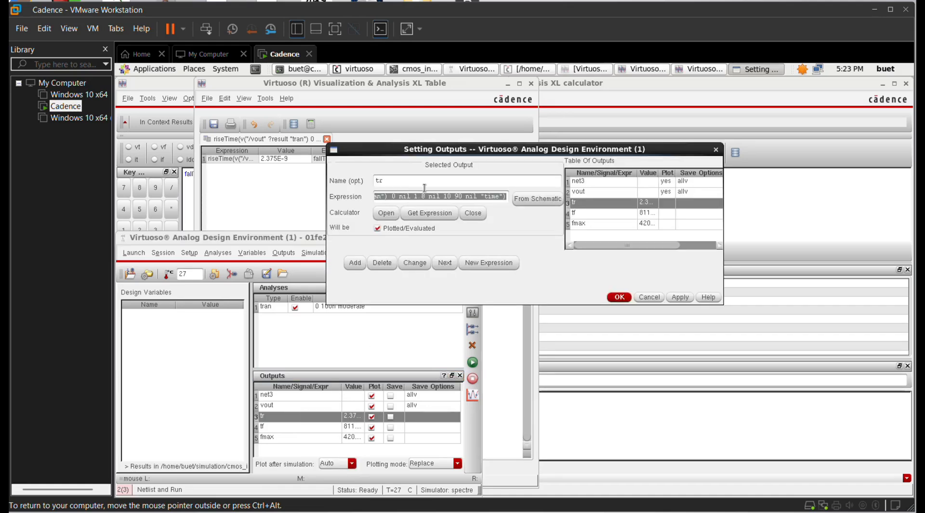
pyautogui.click(396, 186)
pyautogui.write('tp')
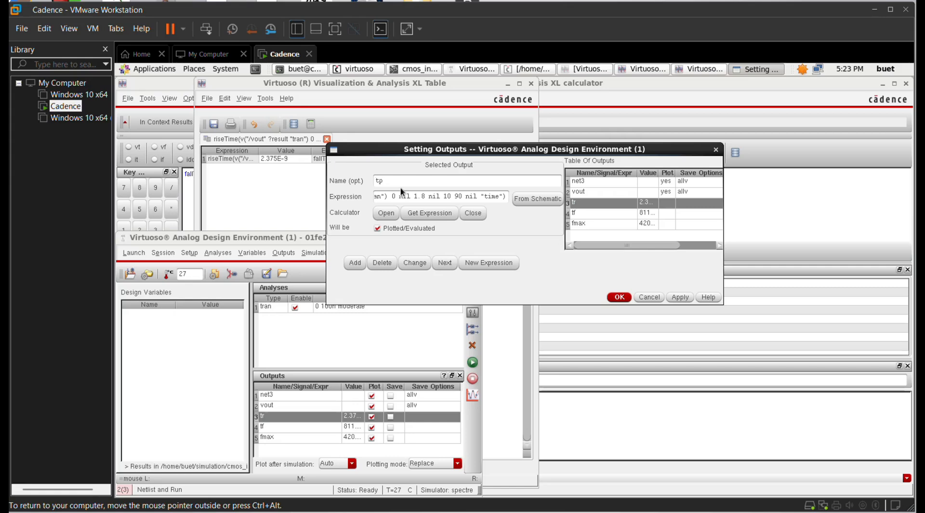
pyautogui.moveTo(509, 197); pyautogui.dragTo(339, 201)
pyautogui.press('BackSpace')
pyautogui.write('0.35*(tr+tf)')
# Step: Add tp to the outputs and rerun so tr, tf, fmax and tp are computed
pyautogui.click(359, 263)
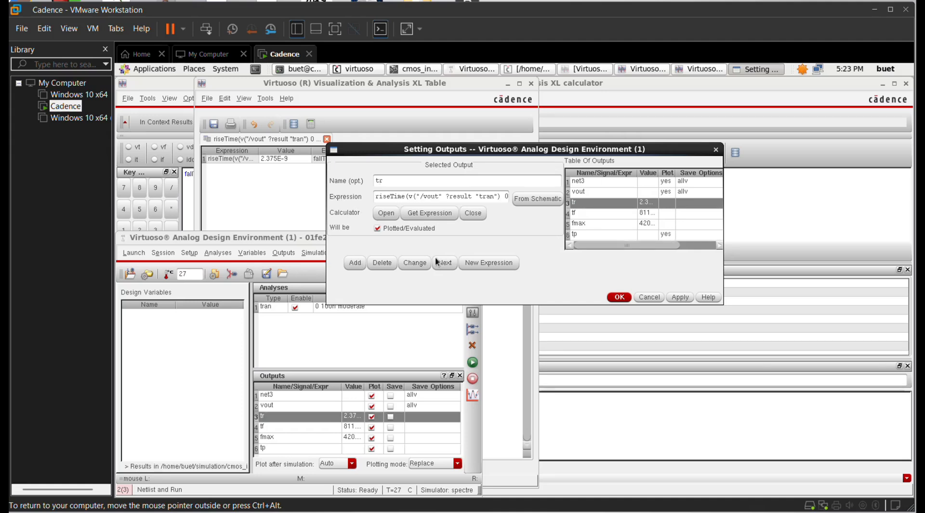
pyautogui.click(619, 297)
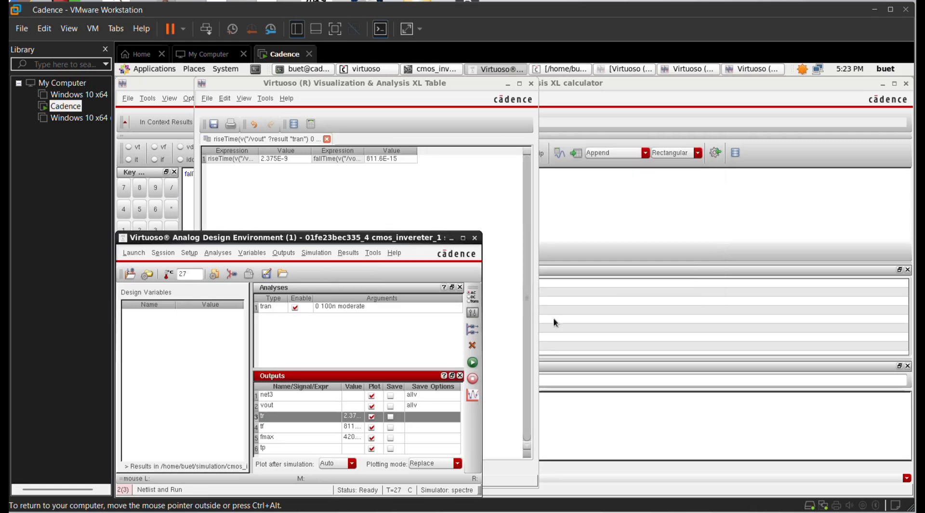
pyautogui.click(472, 362)
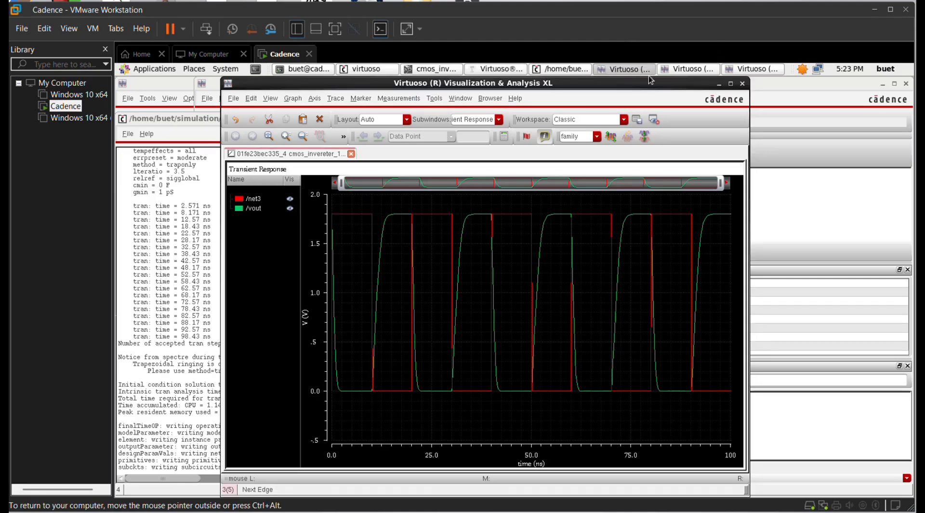
pyautogui.click(718, 84)
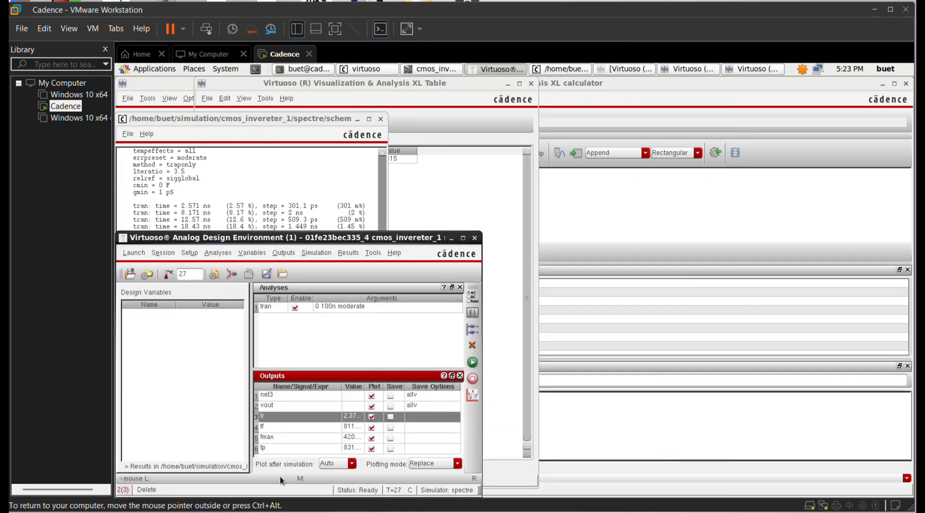